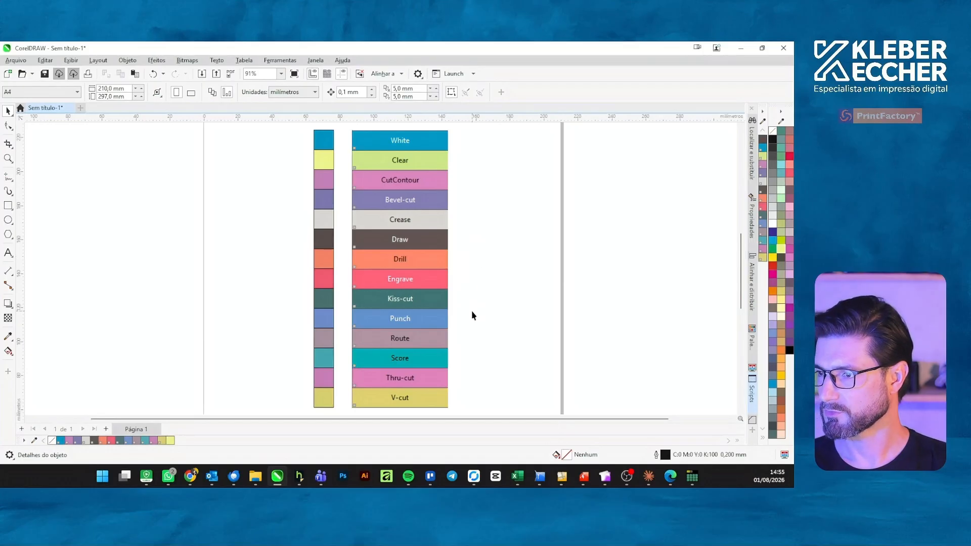
Inspect the fill colours of the upper small swatches beside the White to Draw labels, one after another.
{"action": "left_click", "coordinate": [322, 142]}
{"action": "left_click", "coordinate": [322, 160]}
{"action": "left_click", "coordinate": [320, 178]}
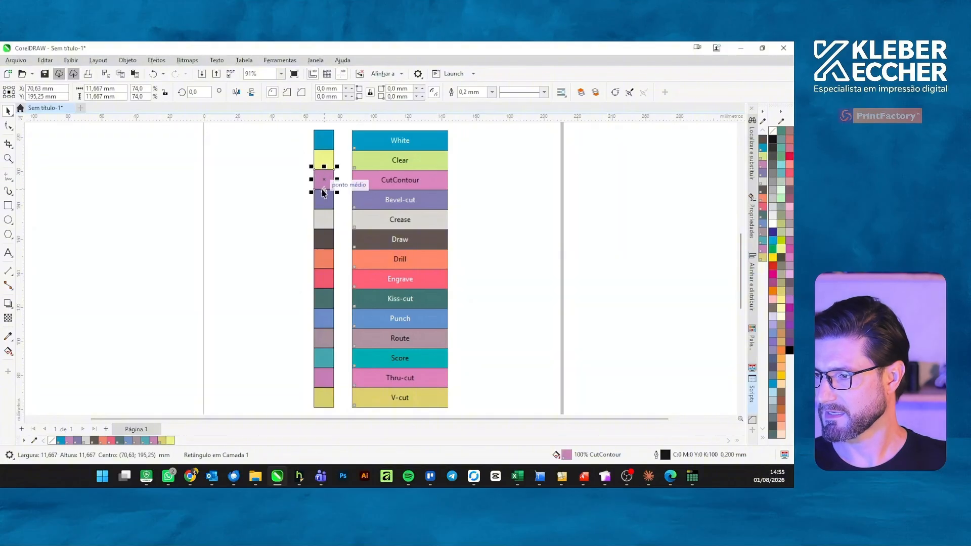
{"action": "left_click", "coordinate": [321, 201]}
{"action": "left_click", "coordinate": [324, 218]}
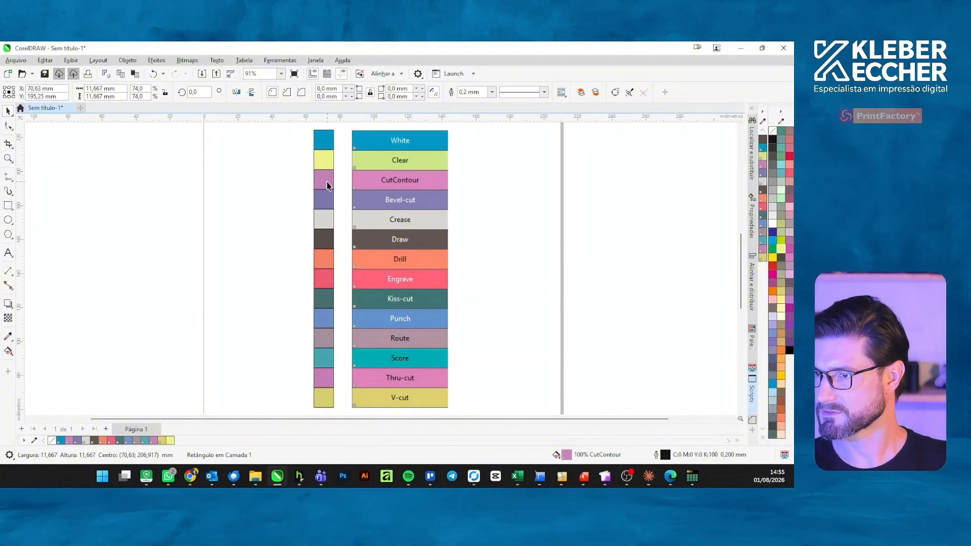
{"action": "left_click", "coordinate": [324, 241]}
{"action": "left_click", "coordinate": [501, 200]}
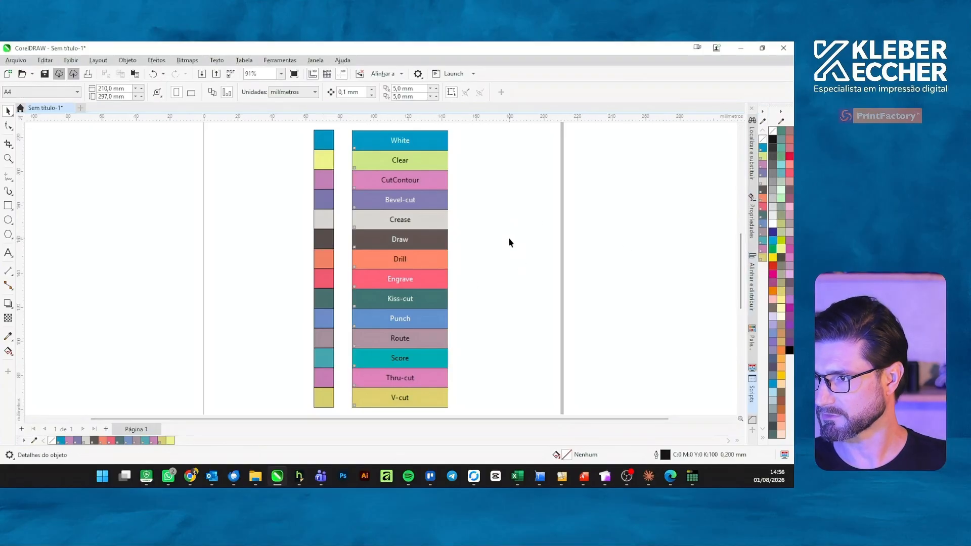
Undock the SPOT colour palette and close it.
{"action": "left_click", "coordinate": [763, 111]}
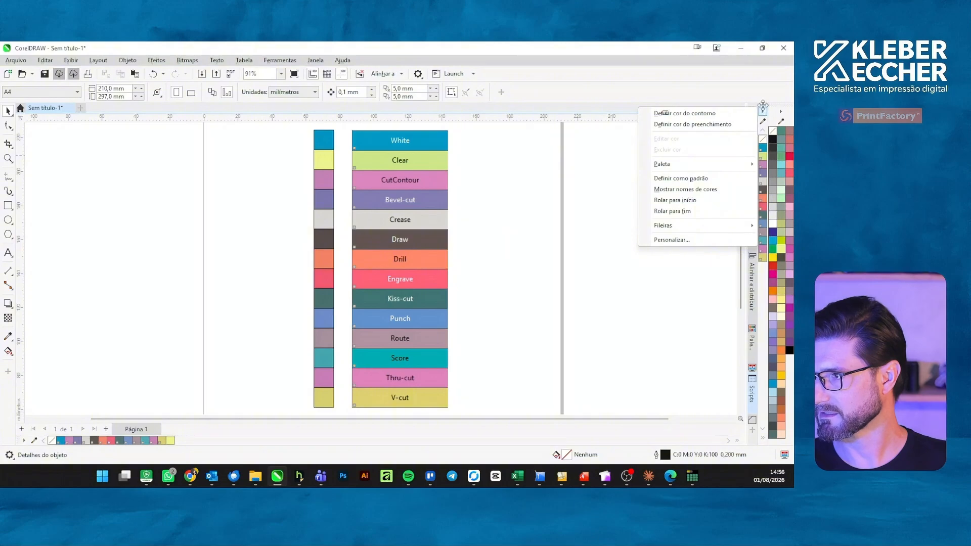
{"action": "left_click_drag", "start_coordinate": [763, 105], "coordinate": [680, 104]}
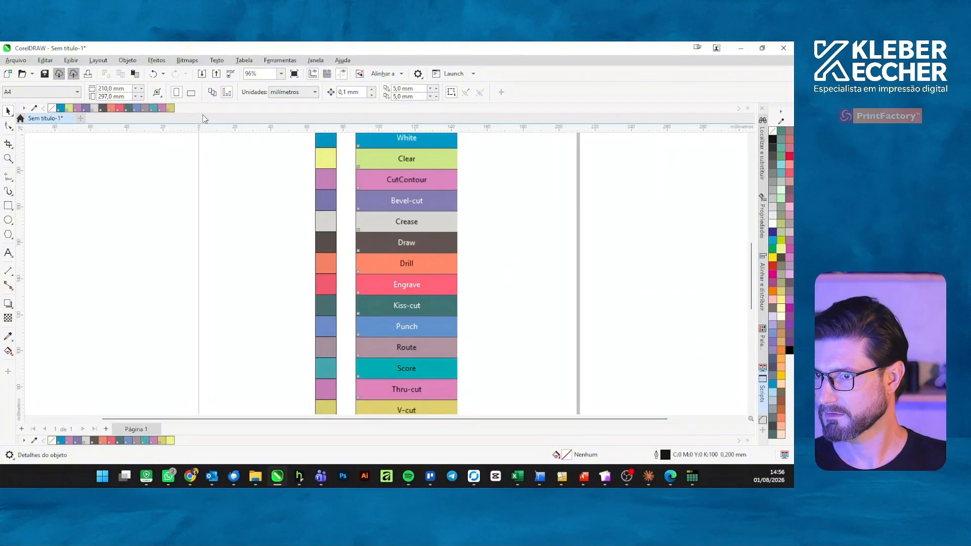
{"action": "left_click_drag", "start_coordinate": [24, 109], "coordinate": [57, 174]}
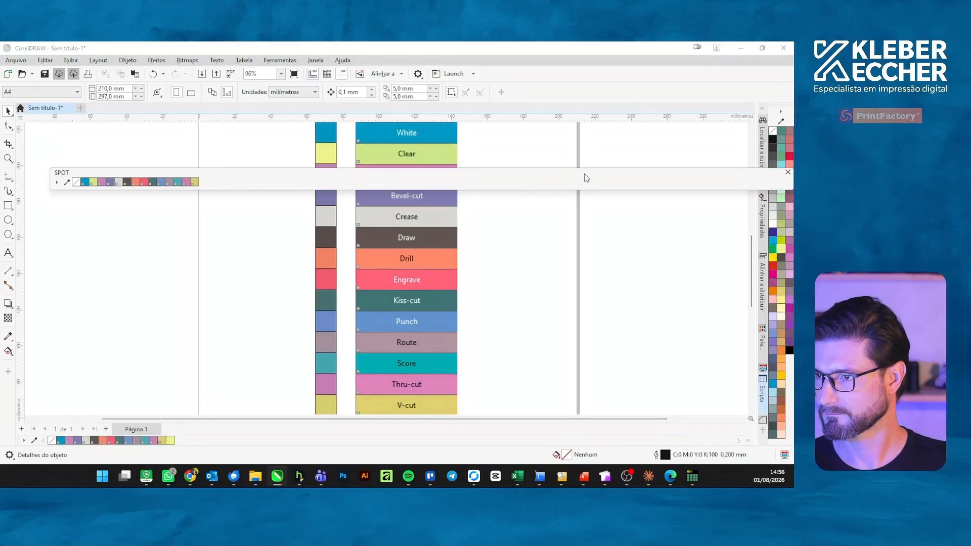
{"action": "left_click", "coordinate": [787, 173]}
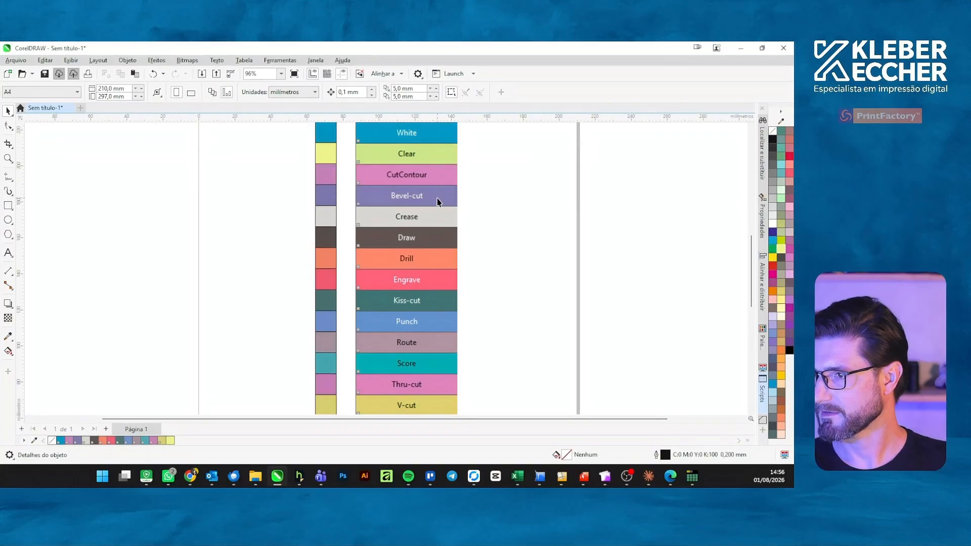
Duplicate the column of 14 small swatches to the left of the original column.
{"action": "left_click", "coordinate": [451, 269]}
{"action": "left_click", "coordinate": [500, 269]}
{"action": "key", "text": "F4"}
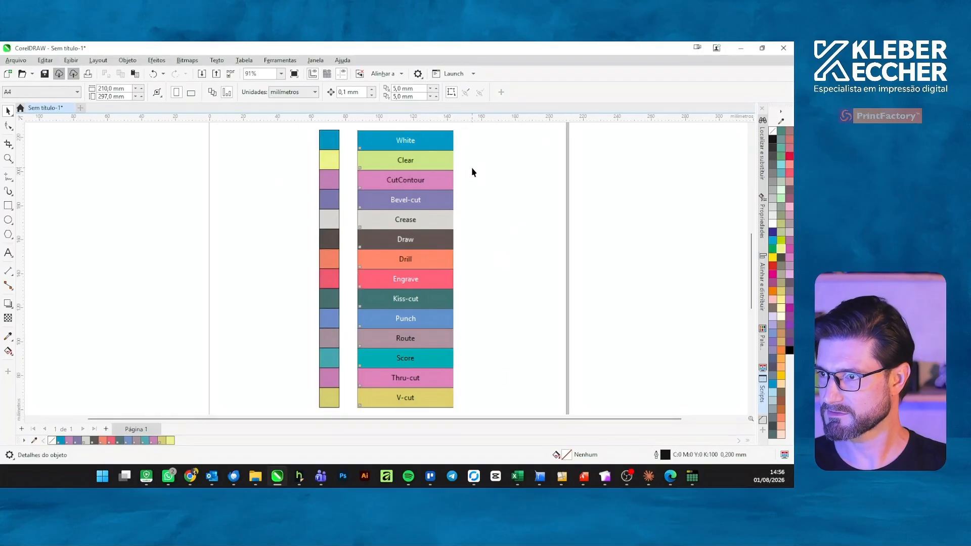
{"action": "left_click_drag", "start_coordinate": [310, 127], "coordinate": [346, 399]}
{"action": "left_click_drag", "start_coordinate": [329, 312], "coordinate": [268, 310]}
{"action": "right_click", "coordinate": [268, 310]}
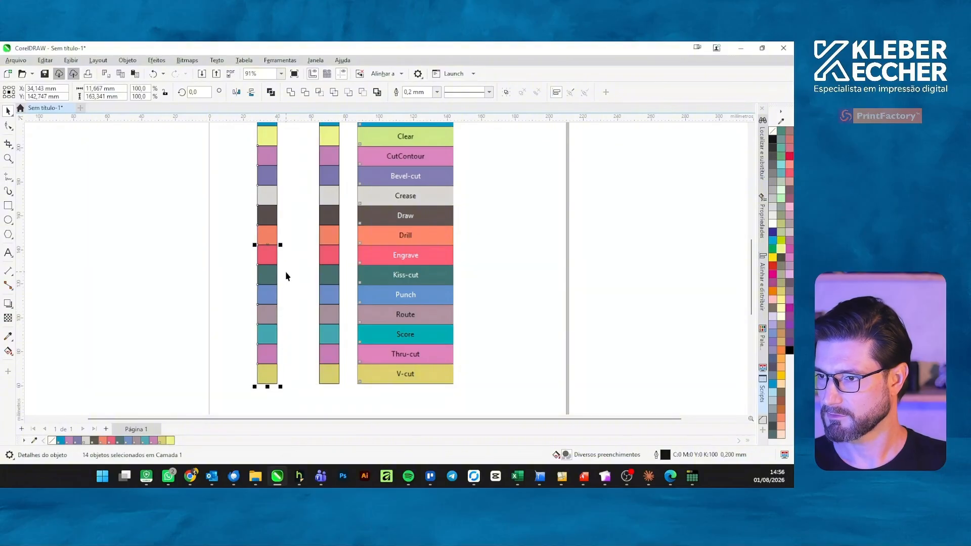
{"action": "left_click", "coordinate": [289, 277]}
{"action": "left_click_drag", "start_coordinate": [290, 277], "coordinate": [320, 301]}
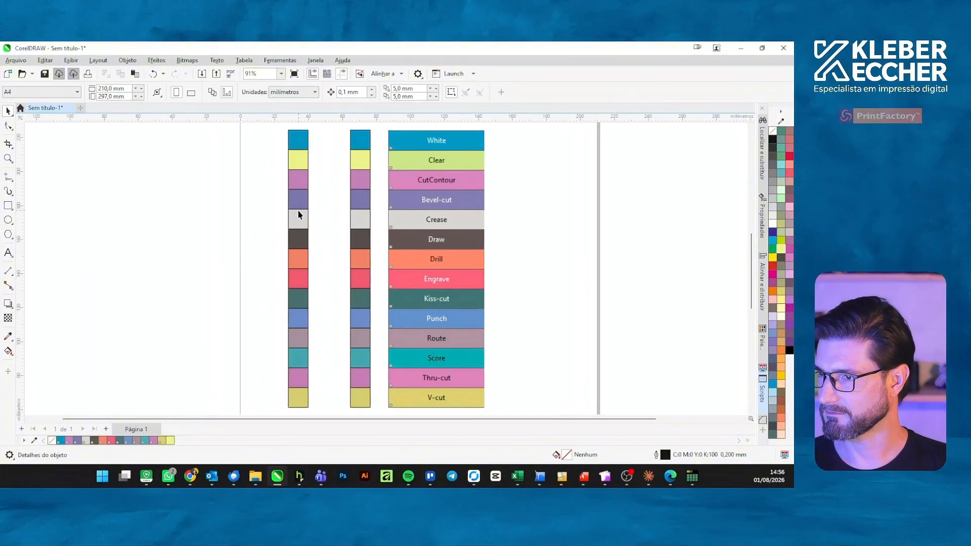
Recolour the top three swatches of the copied column khaki, greyish beige and purple-magenta.
{"action": "left_click", "coordinate": [301, 145]}
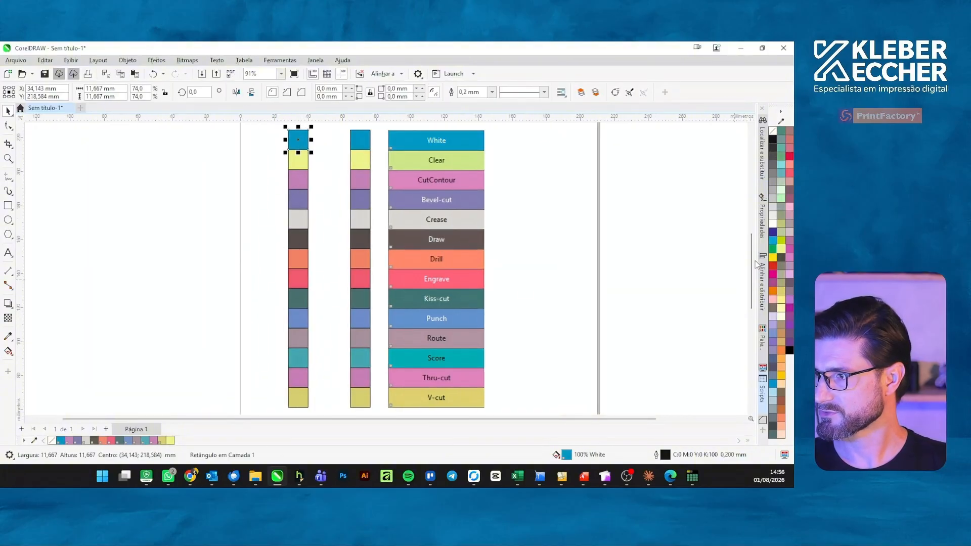
{"action": "left_click", "coordinate": [782, 283]}
{"action": "left_click", "coordinate": [299, 159]}
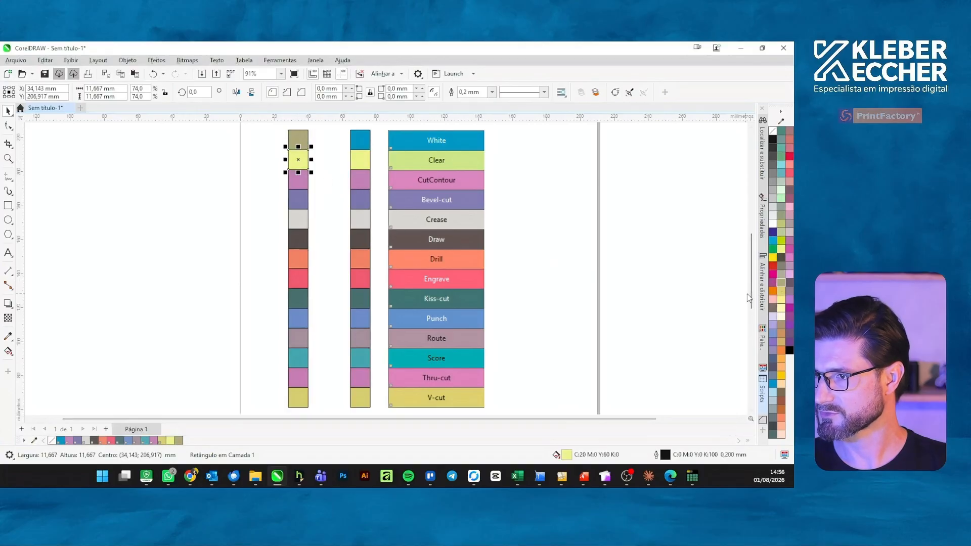
{"action": "left_click", "coordinate": [781, 282]}
{"action": "key", "text": "Tab"}
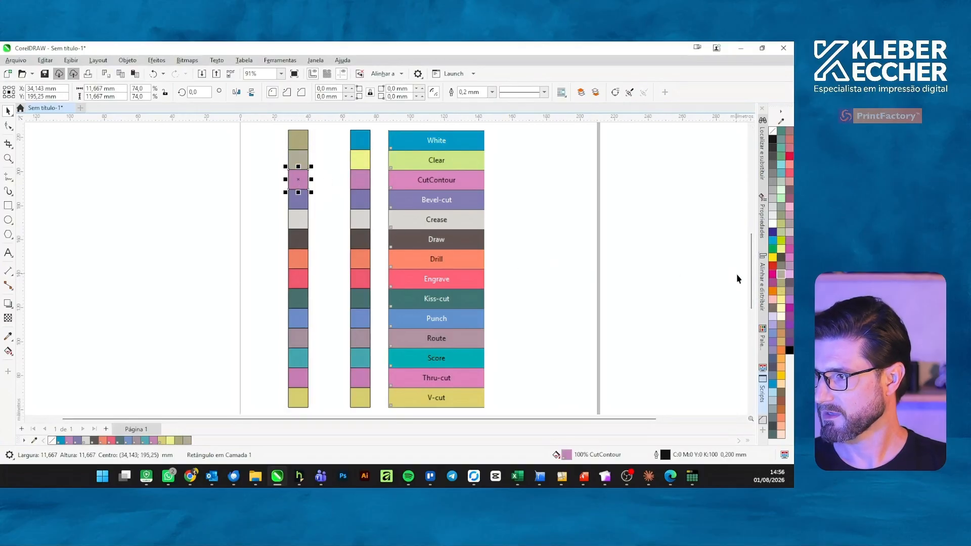
{"action": "left_click", "coordinate": [790, 308]}
Recolour the fourth to seventh copied swatches light pink, grey-green, orange and pale pink (C0 M40 Y20 K0).
{"action": "left_click", "coordinate": [298, 205]}
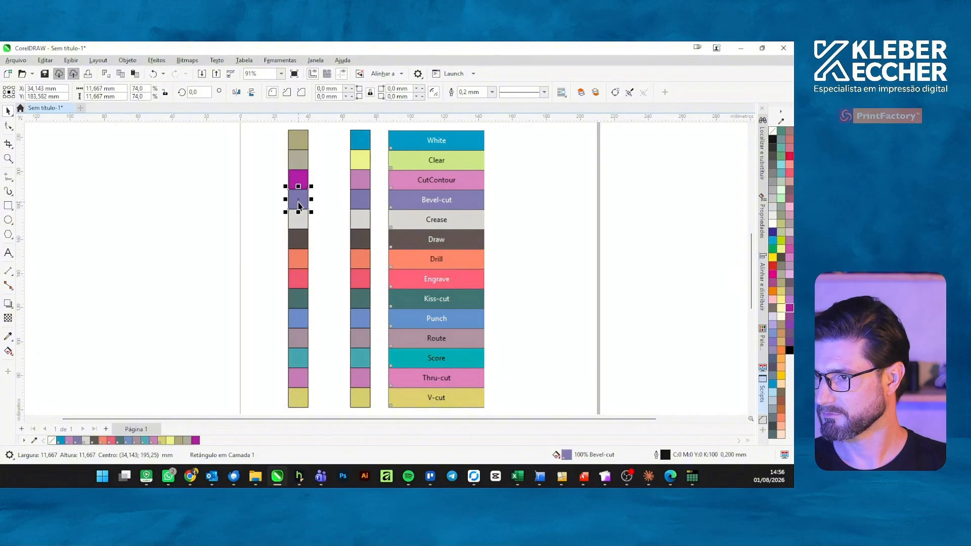
{"action": "left_click", "coordinate": [789, 207]}
{"action": "left_click", "coordinate": [300, 225]}
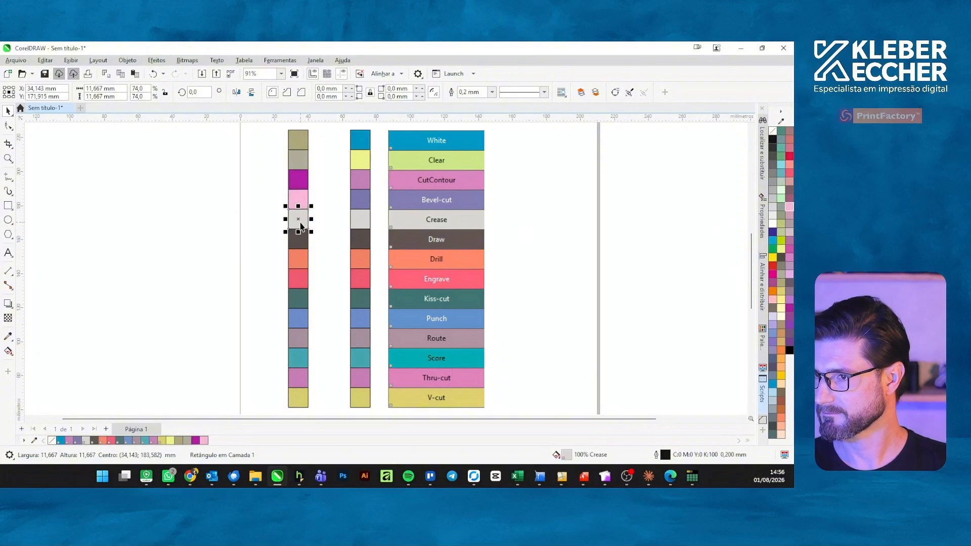
{"action": "left_click", "coordinate": [782, 206]}
{"action": "left_click", "coordinate": [300, 245]}
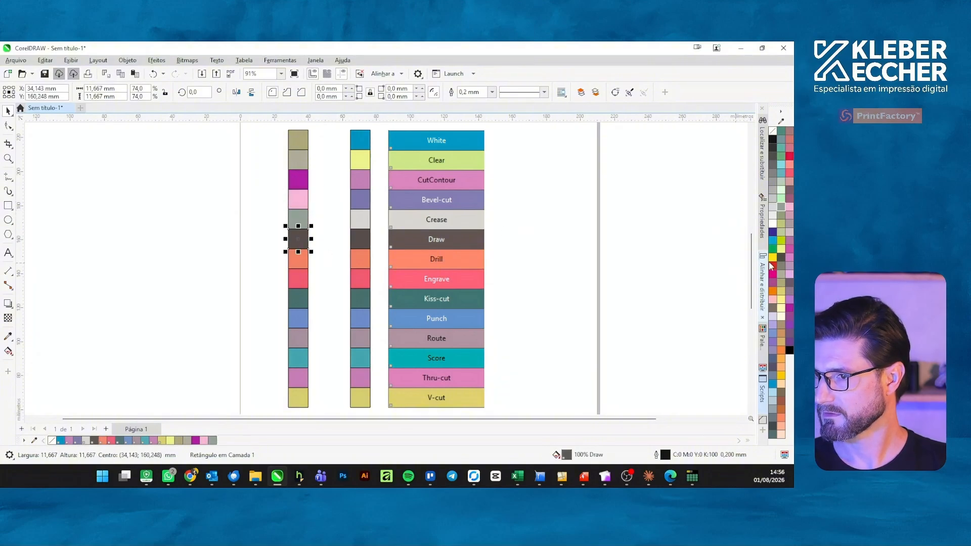
{"action": "left_click", "coordinate": [773, 290]}
{"action": "left_click", "coordinate": [288, 263]}
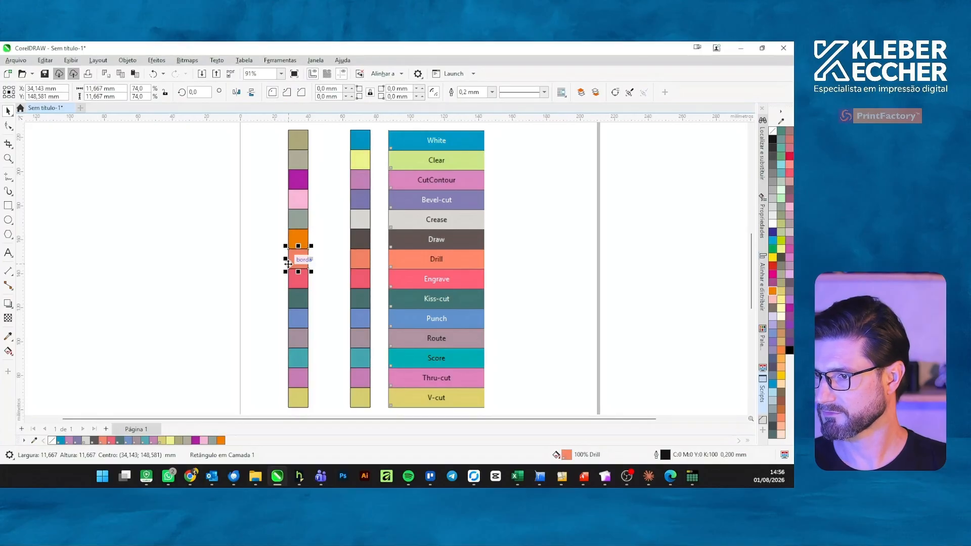
{"action": "left_click", "coordinate": [772, 299]}
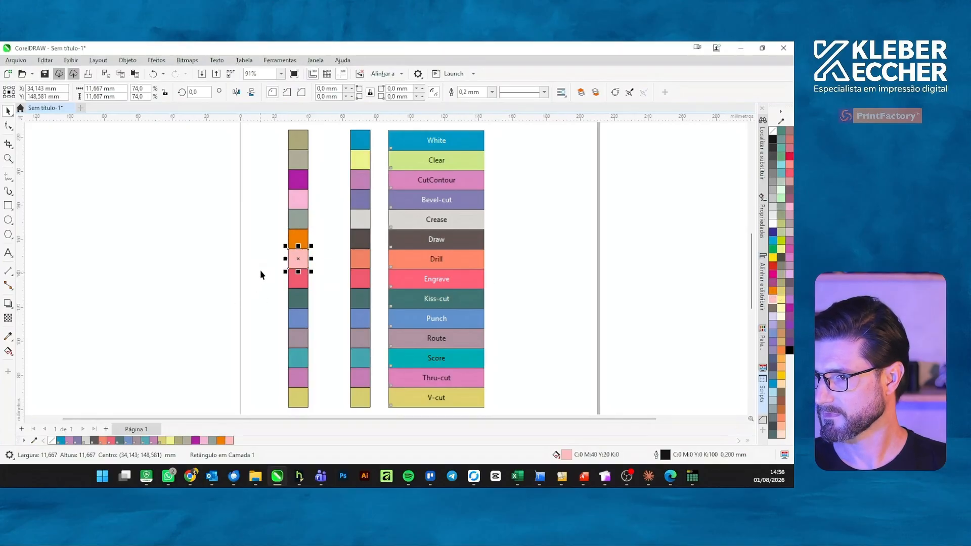
Delete the copied column's remaining swatches below the pale pink one.
{"action": "left_click_drag", "start_coordinate": [261, 267], "coordinate": [318, 412]}
{"action": "scroll", "coordinate": [318, 412], "scroll_direction": "down", "scroll_amount": 1}
{"action": "key", "text": "Delete"}
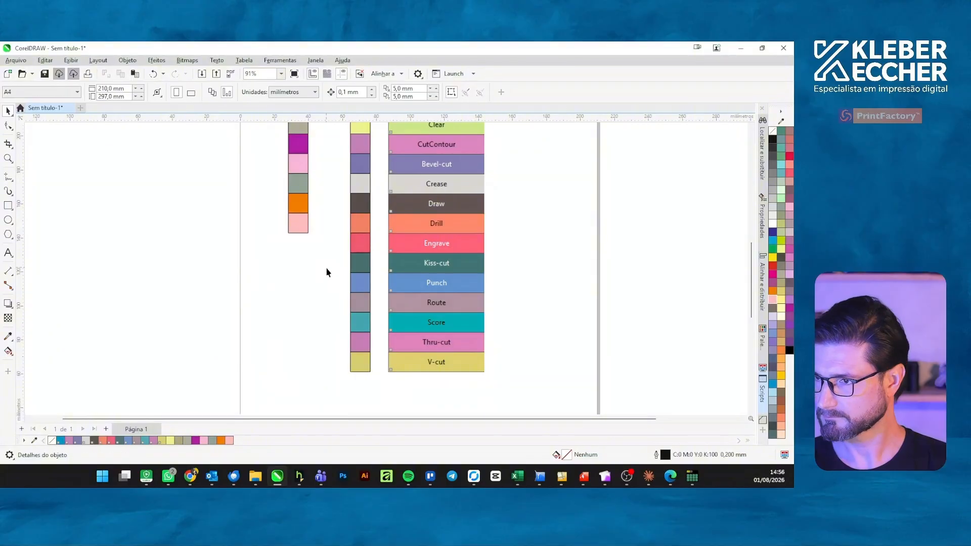
Move the original swatch column and the labelled colour table out of this document into a new one.
{"action": "scroll", "coordinate": [327, 273], "scroll_direction": "up", "scroll_amount": 1}
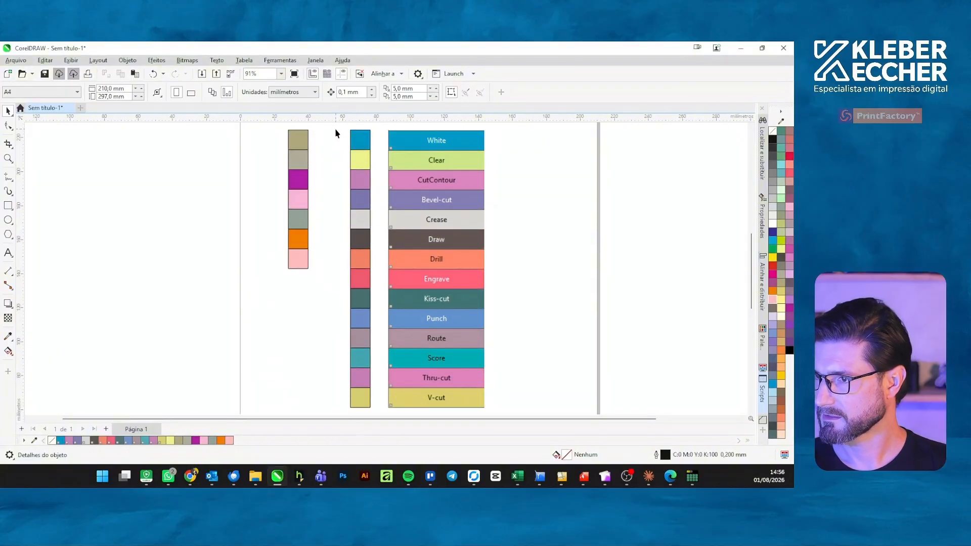
{"action": "left_click_drag", "start_coordinate": [336, 130], "coordinate": [377, 414]}
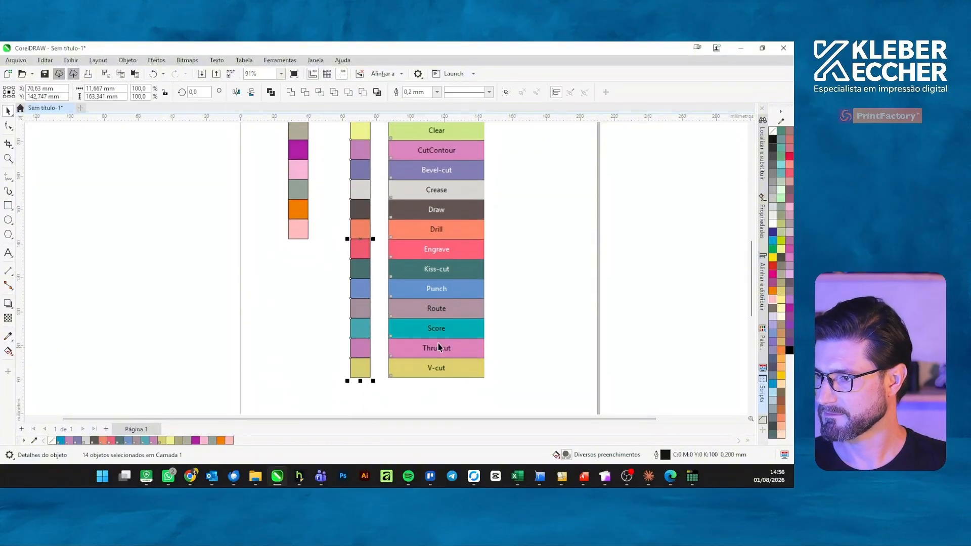
{"action": "key", "text": "Delete"}
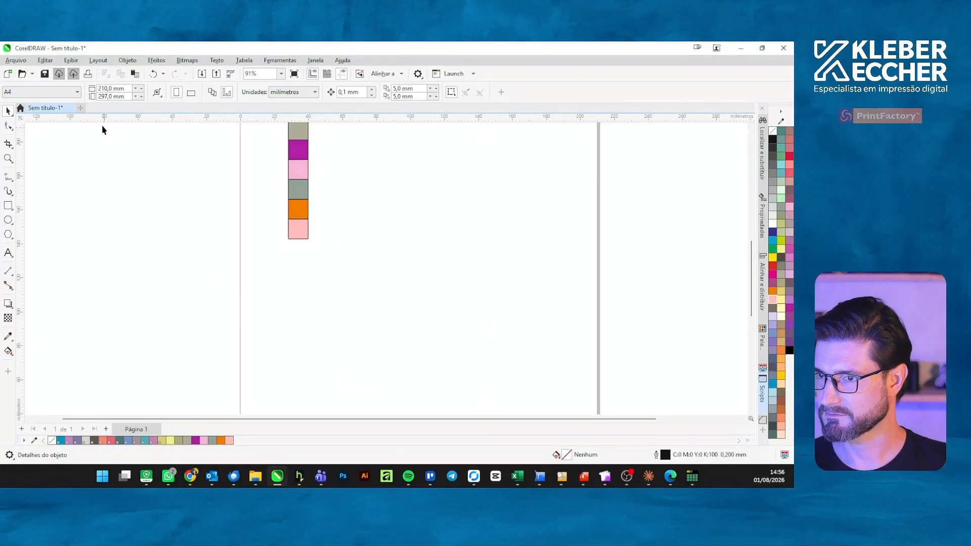
{"action": "key", "text": "ctrl+n"}
{"action": "key", "text": "ctrl+v"}
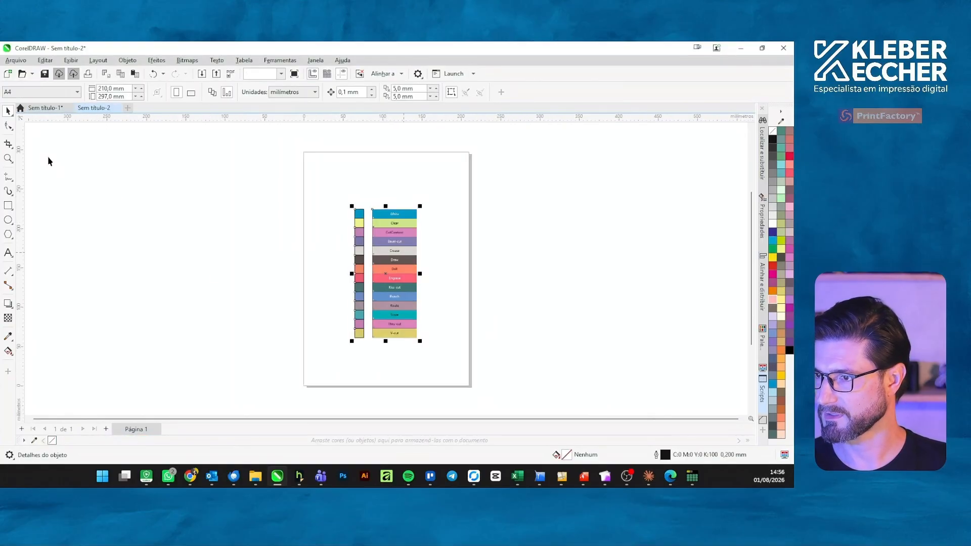
Return to the first document and fill the top swatch with the teal C60 M0 Y20 K20.
{"action": "left_click", "coordinate": [45, 108]}
{"action": "scroll", "coordinate": [396, 229], "scroll_direction": "up", "scroll_amount": 2}
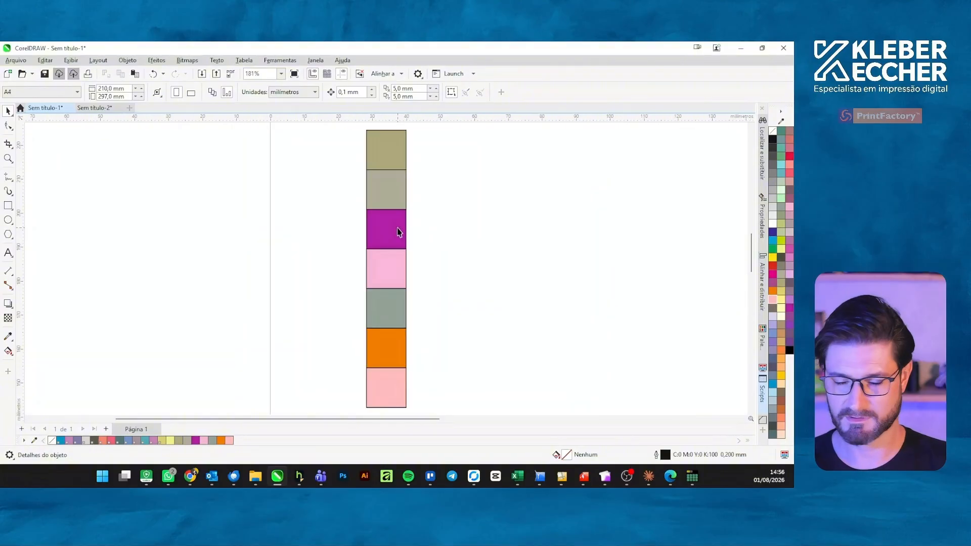
{"action": "left_click", "coordinate": [390, 154]}
{"action": "left_click", "coordinate": [782, 164]}
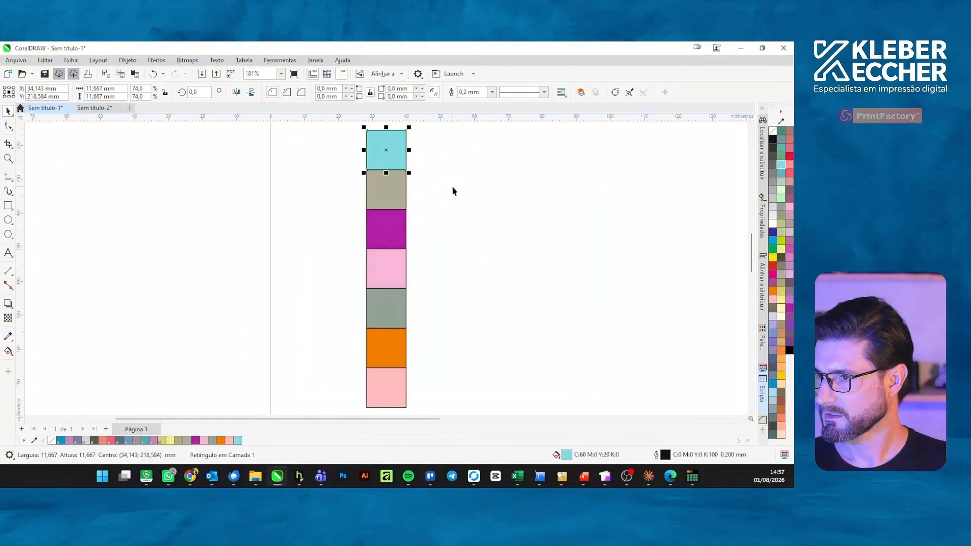
{"action": "left_click", "coordinate": [781, 173]}
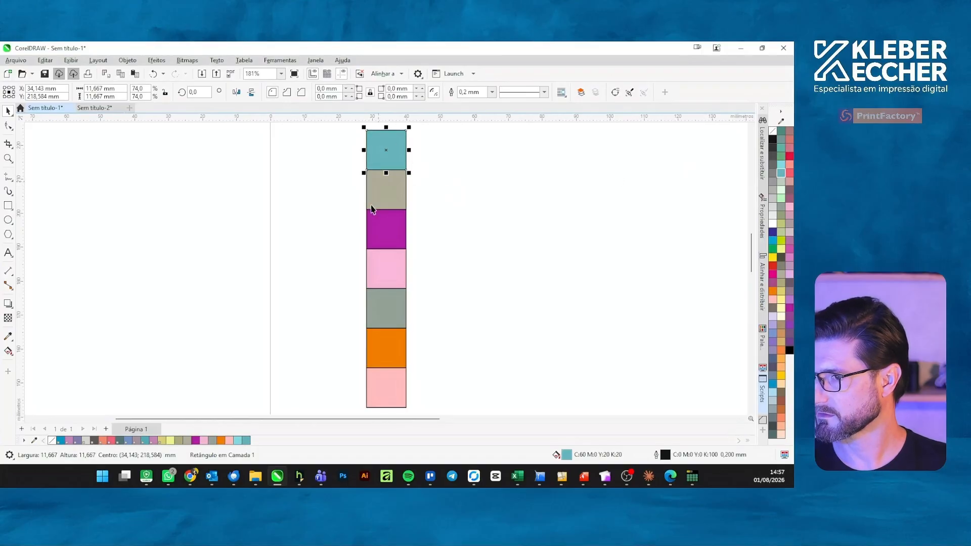
{"action": "left_click", "coordinate": [451, 276]}
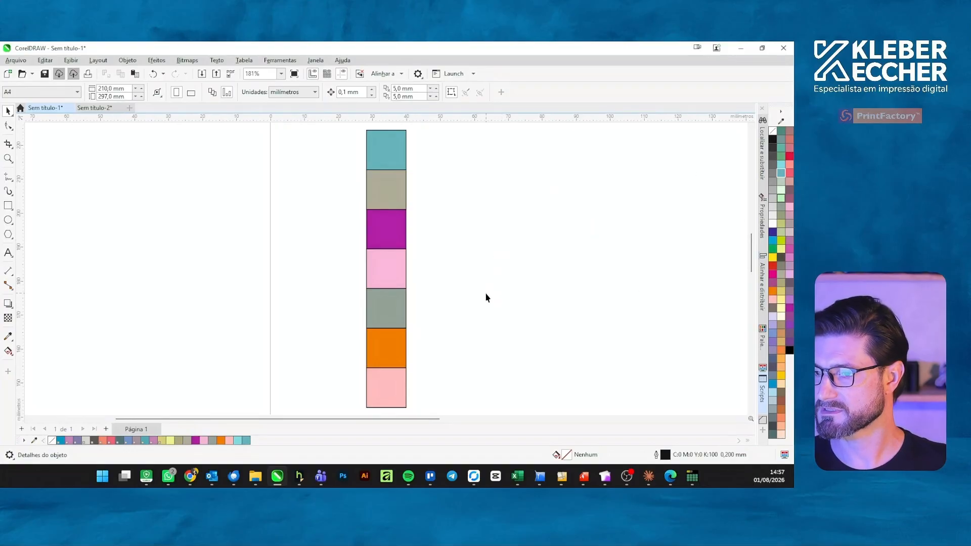
Create a colour palette from the document and save it as PrintFactory_new in the Palettes folder.
{"action": "left_click", "coordinate": [315, 60]}
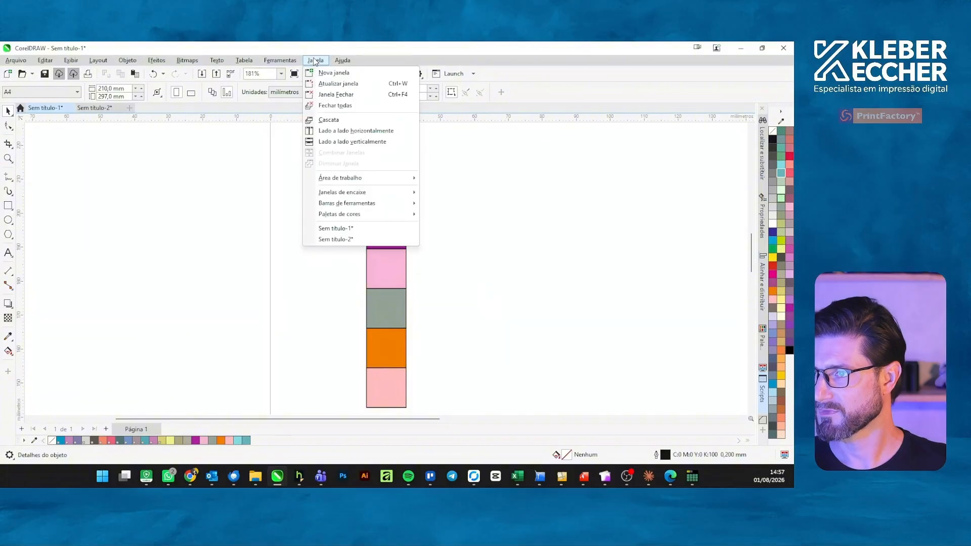
{"action": "mouse_move", "coordinate": [387, 183]}
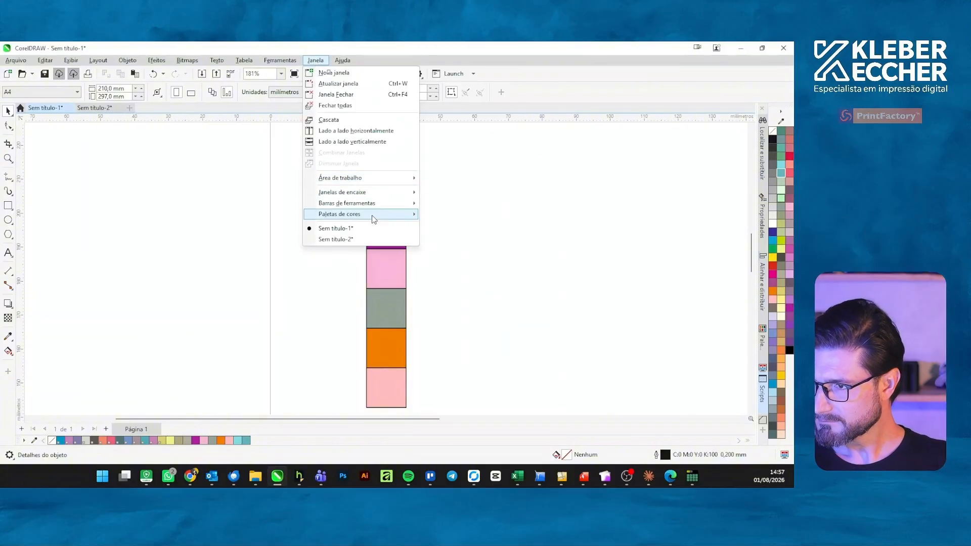
{"action": "mouse_move", "coordinate": [373, 217]}
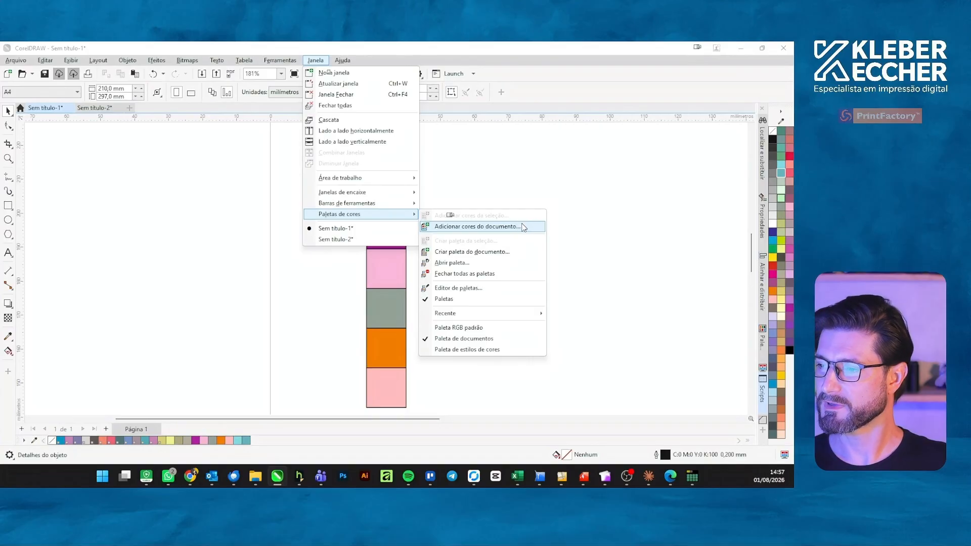
{"action": "left_click", "coordinate": [511, 252]}
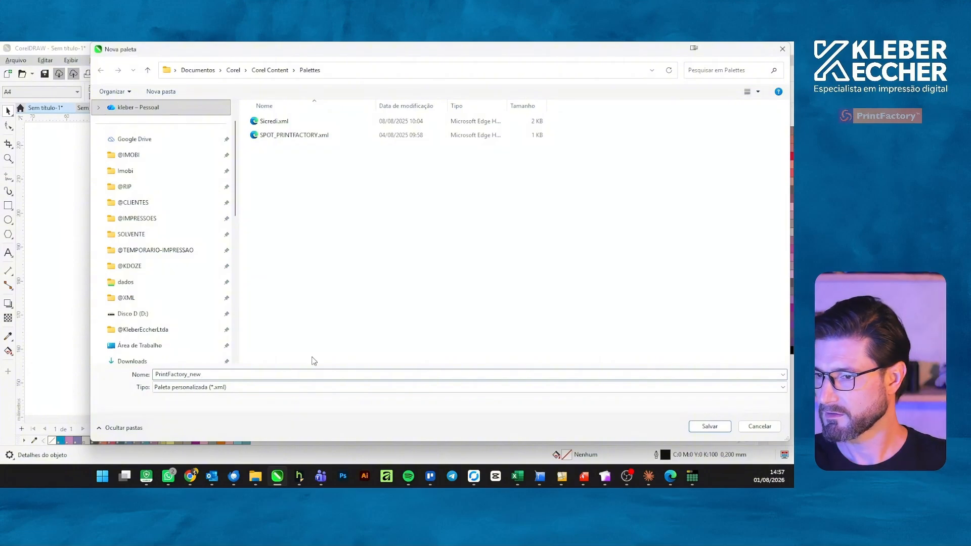
{"action": "left_click", "coordinate": [706, 427]}
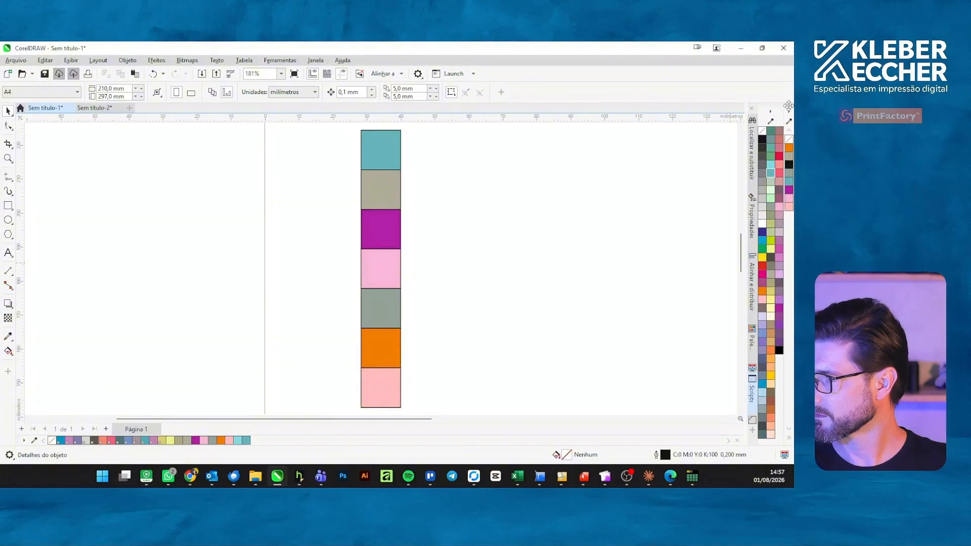
Float the new PrintFactory_new palette over the drawing area and enlarge it to three colour columns.
{"action": "left_click_drag", "start_coordinate": [789, 108], "coordinate": [643, 150]}
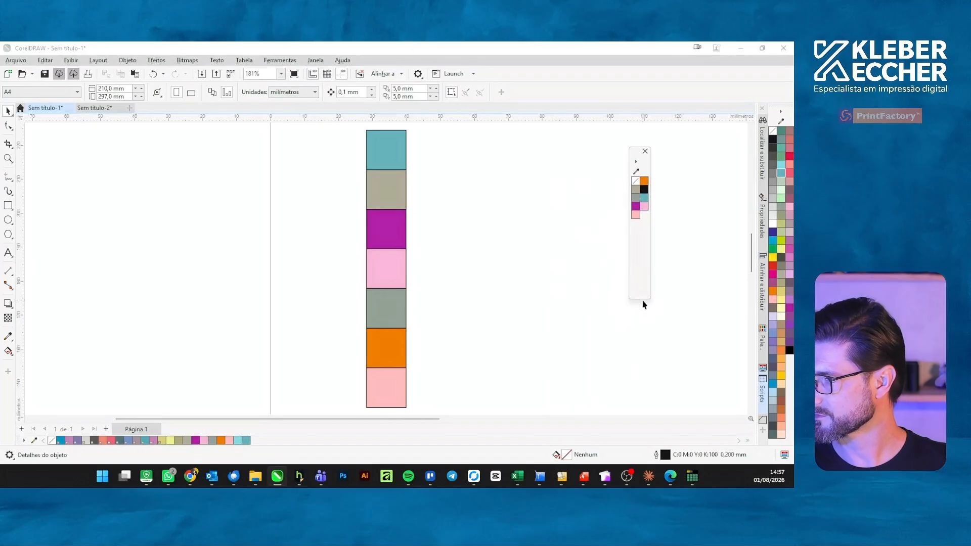
{"action": "left_click_drag", "start_coordinate": [642, 299], "coordinate": [636, 352]}
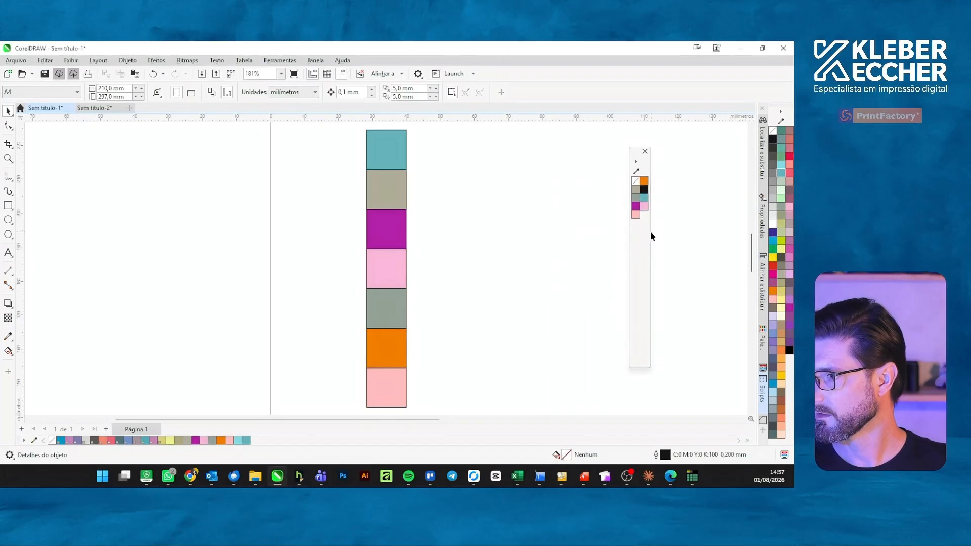
{"action": "left_click_drag", "start_coordinate": [652, 237], "coordinate": [665, 237]}
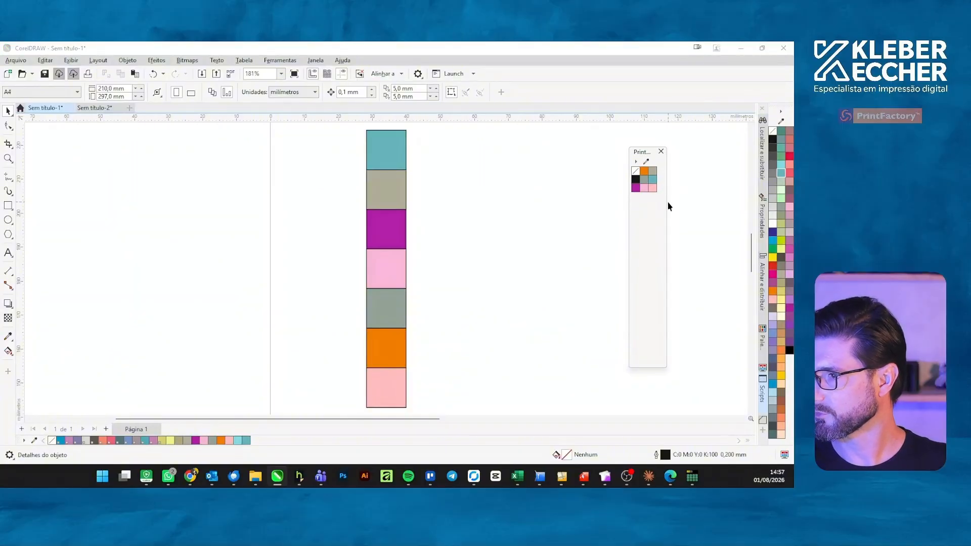
Narrow the floating palette to two columns and turn its orange colour into a spot colour (Exata) named Clear.
{"action": "left_click_drag", "start_coordinate": [667, 203], "coordinate": [650, 198]}
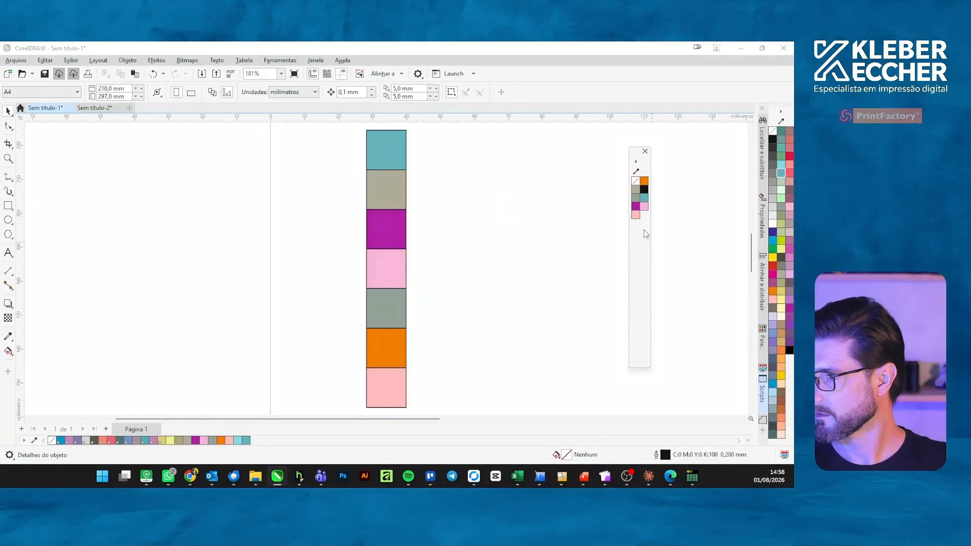
{"action": "left_click", "coordinate": [644, 182]}
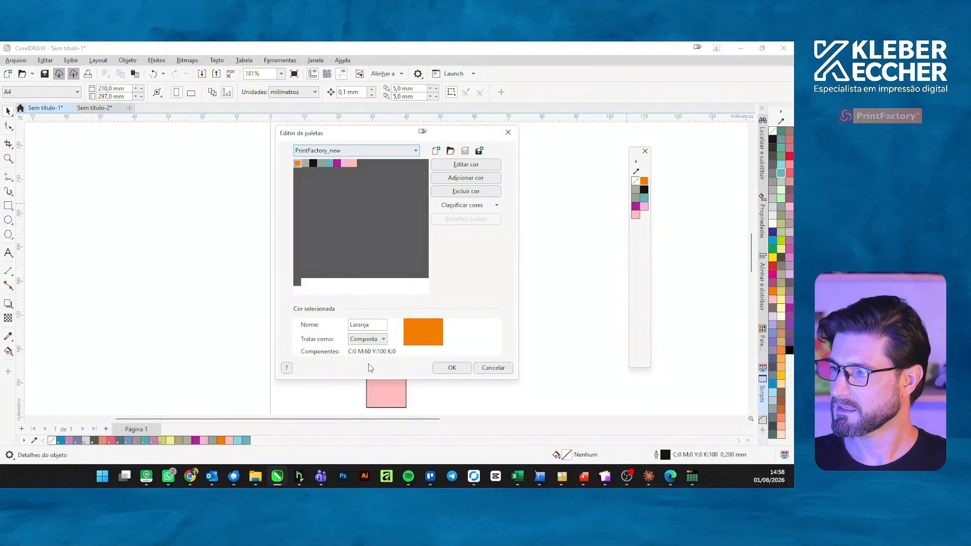
{"action": "left_click", "coordinate": [380, 340]}
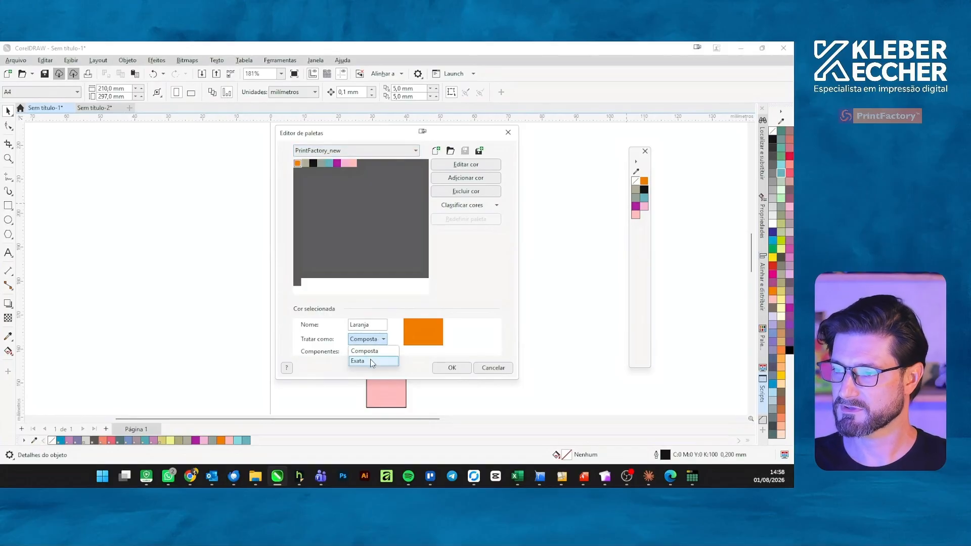
{"action": "left_click", "coordinate": [371, 361]}
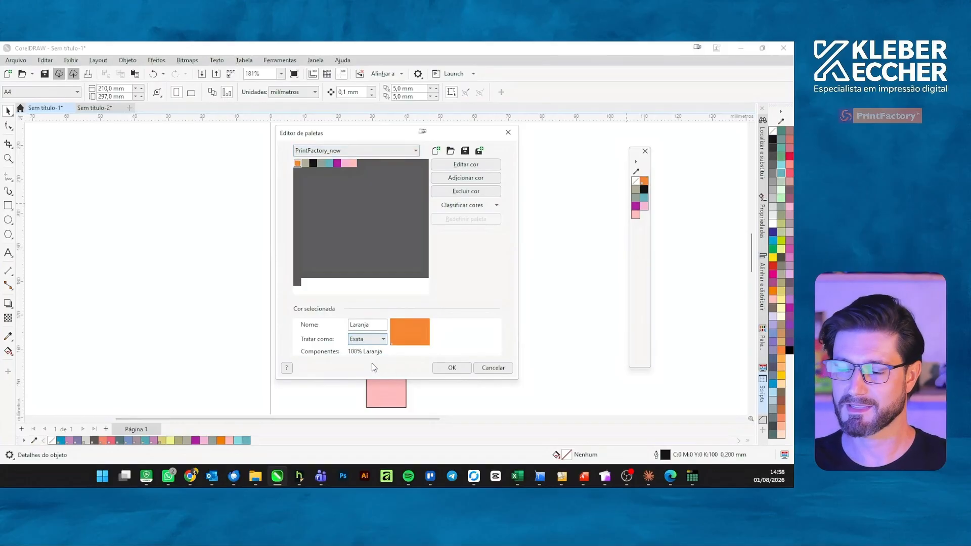
{"action": "double_click", "coordinate": [374, 325]}
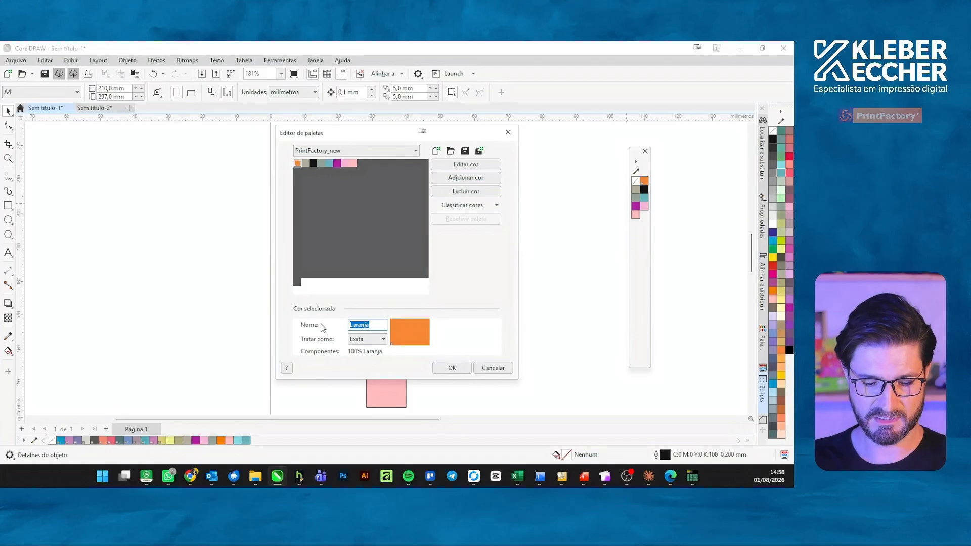
{"action": "type", "text": "Clear"}
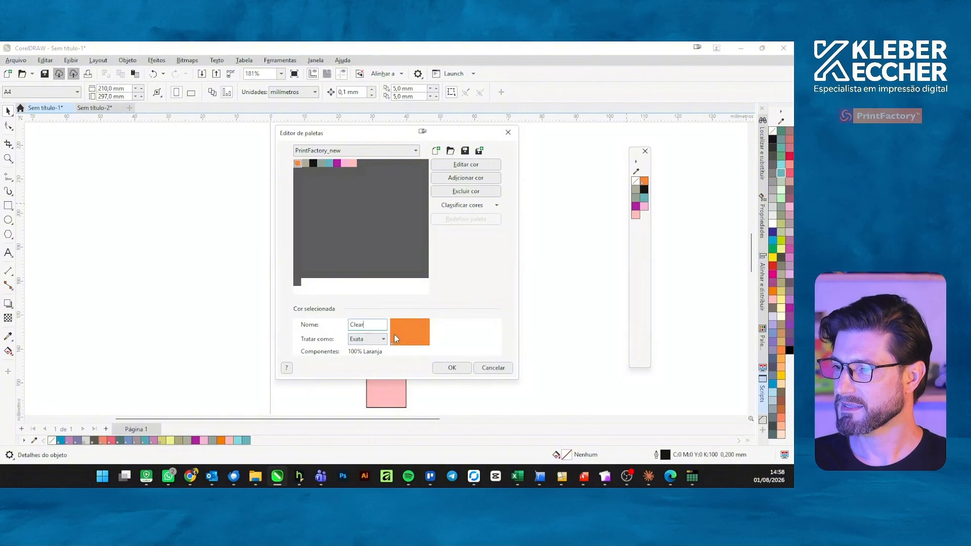
{"action": "left_click", "coordinate": [453, 367]}
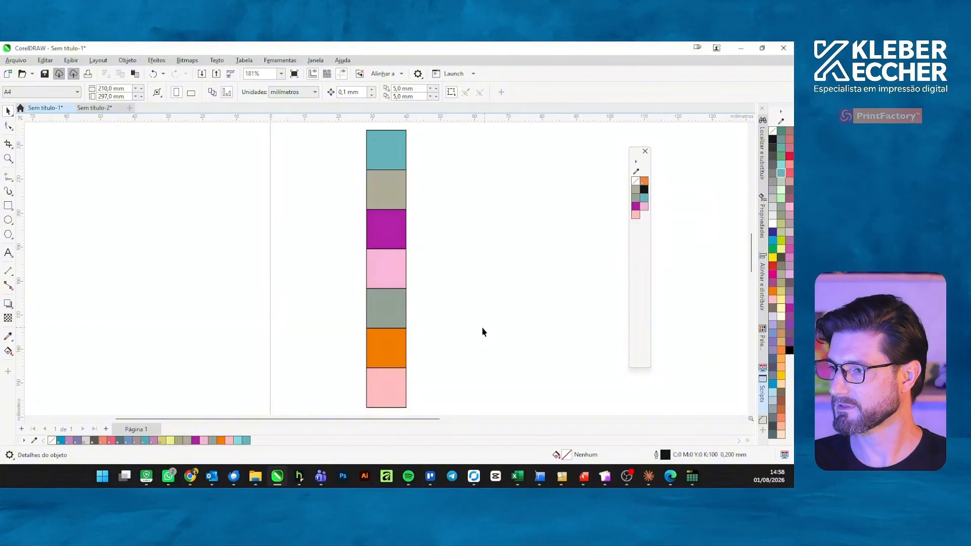
Fill the orange swatch in the column with the Clear spot colour and place a copy about 20 mm to its right.
{"action": "left_click", "coordinate": [388, 358]}
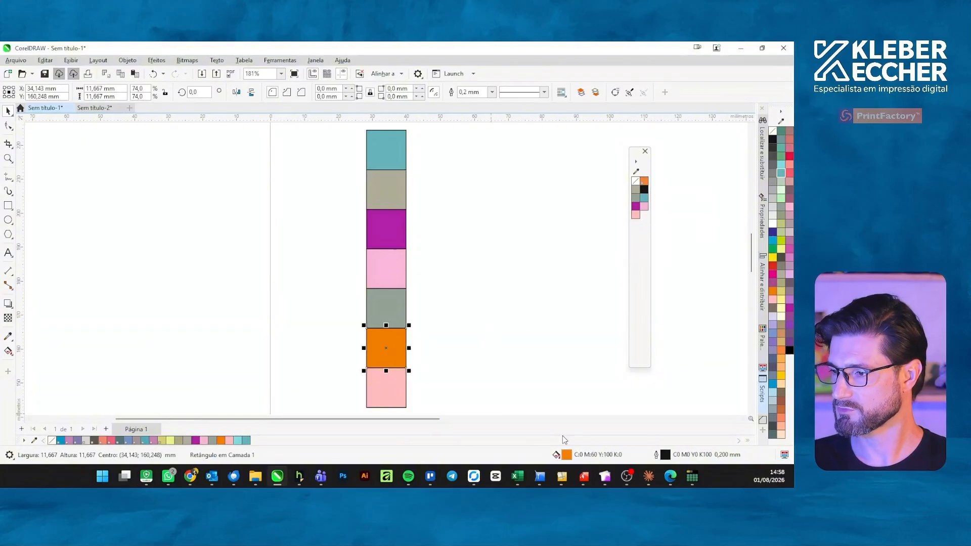
{"action": "left_click", "coordinate": [644, 181]}
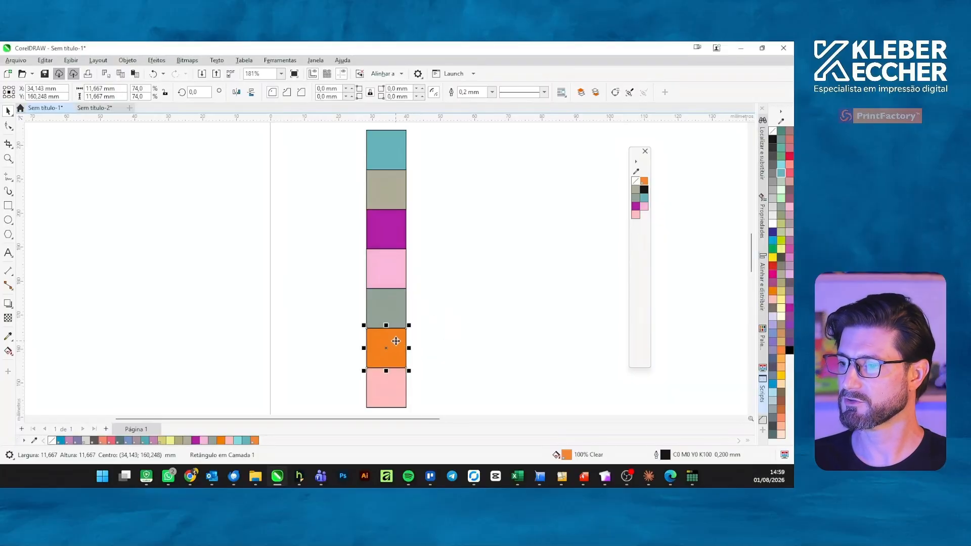
{"action": "left_click_drag", "start_coordinate": [400, 346], "coordinate": [467, 347]}
Turn the palette's teal Verde-mar into a spot colour (Exata) named White and fill the top swatch with it.
{"action": "left_click", "coordinate": [375, 145]}
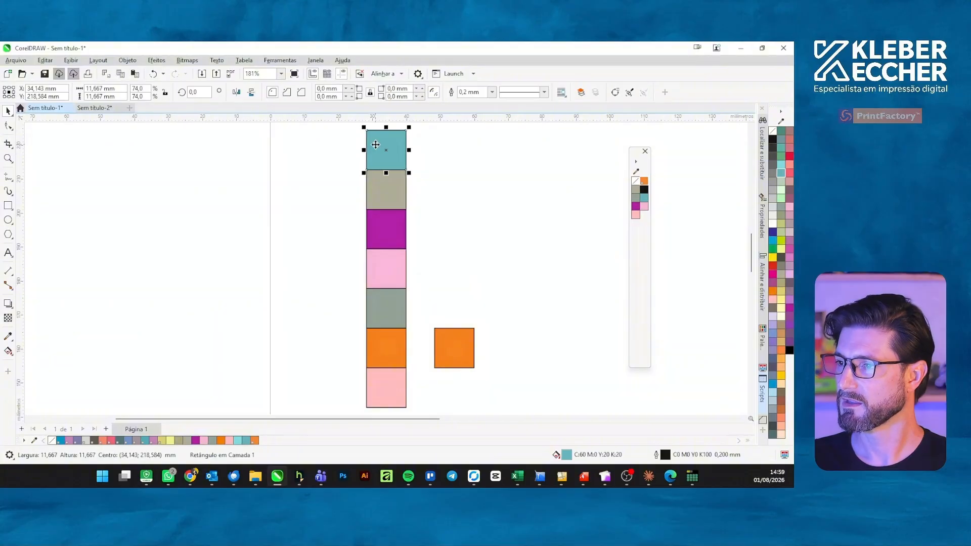
{"action": "double_click", "coordinate": [643, 199]}
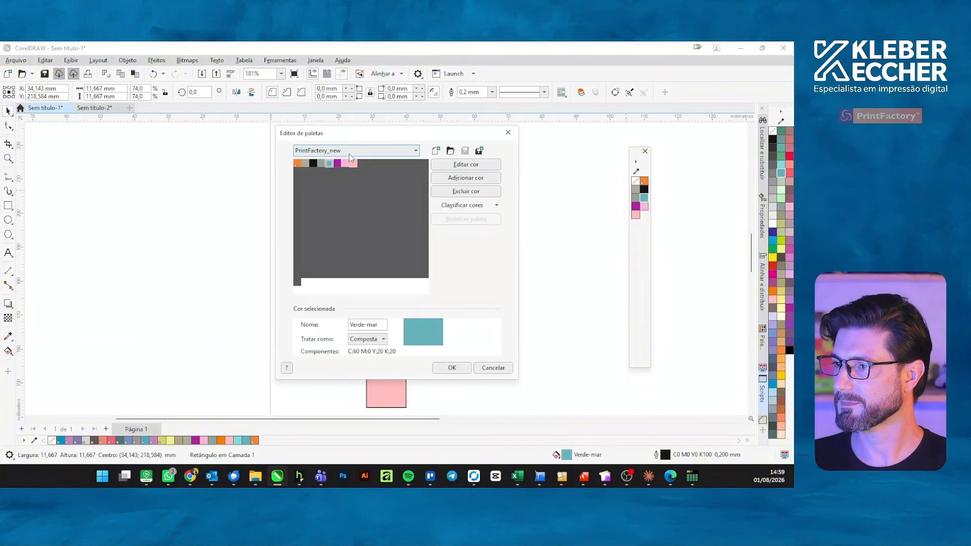
{"action": "left_click", "coordinate": [368, 340]}
{"action": "left_click", "coordinate": [367, 360]}
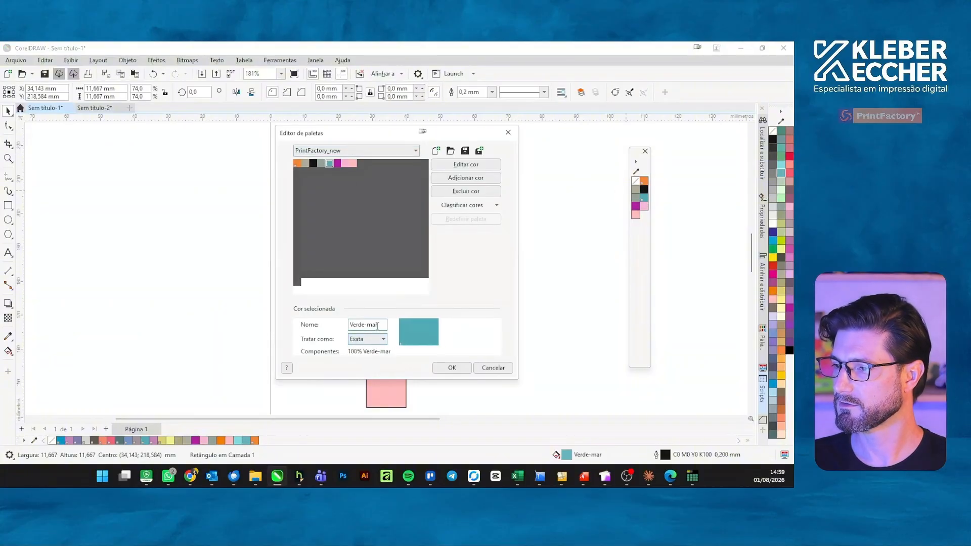
{"action": "left_click_drag", "start_coordinate": [379, 324], "coordinate": [314, 327]}
{"action": "type", "text": "White"}
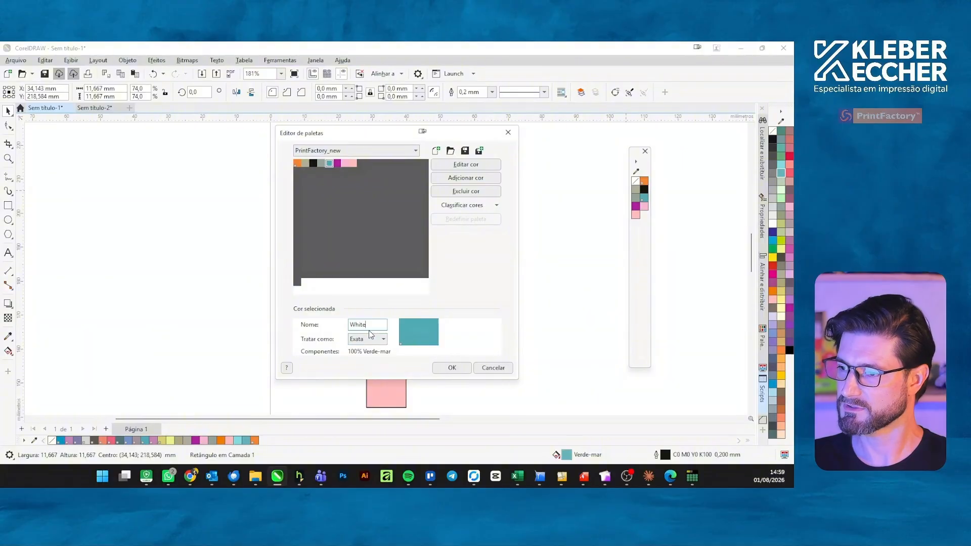
{"action": "left_click", "coordinate": [455, 369]}
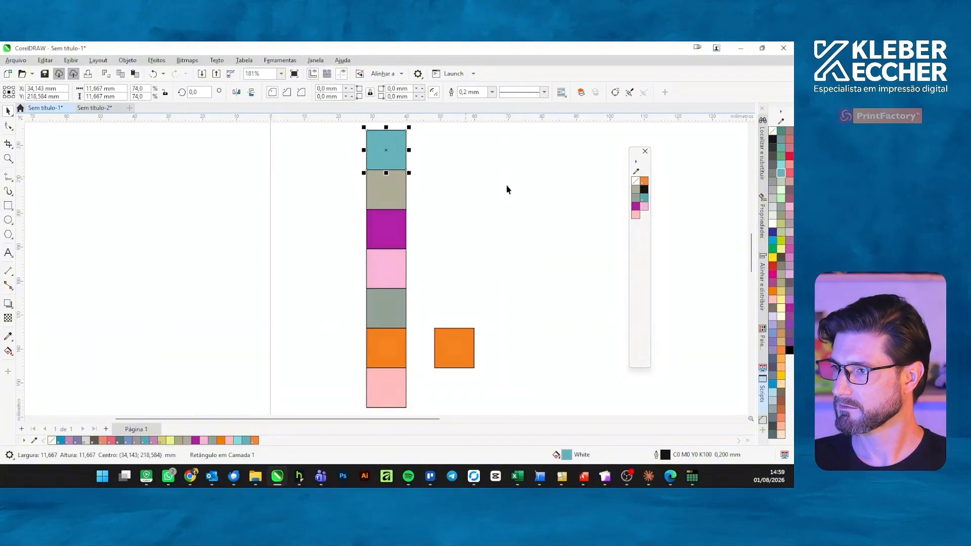
{"action": "left_click", "coordinate": [644, 197]}
{"action": "left_click", "coordinate": [436, 202]}
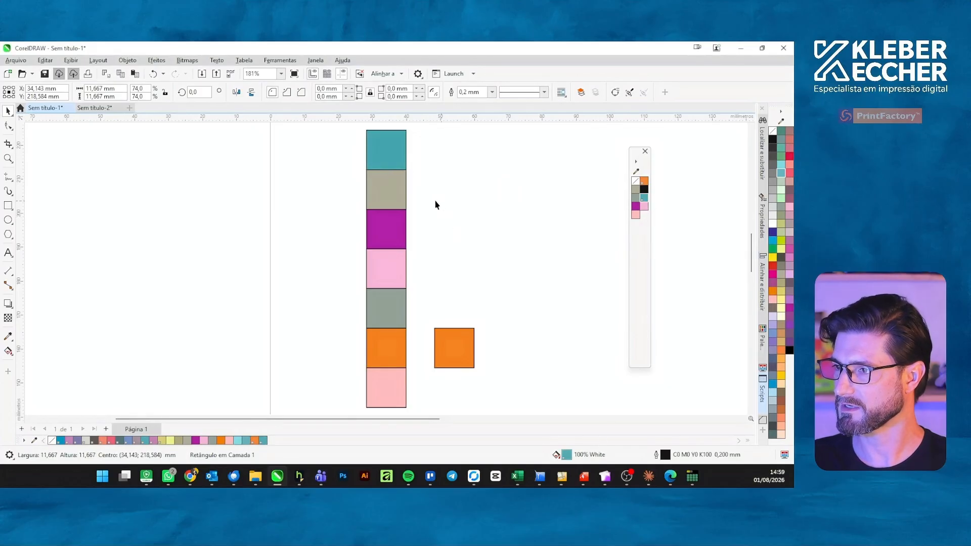
{"action": "left_click", "coordinate": [389, 189]}
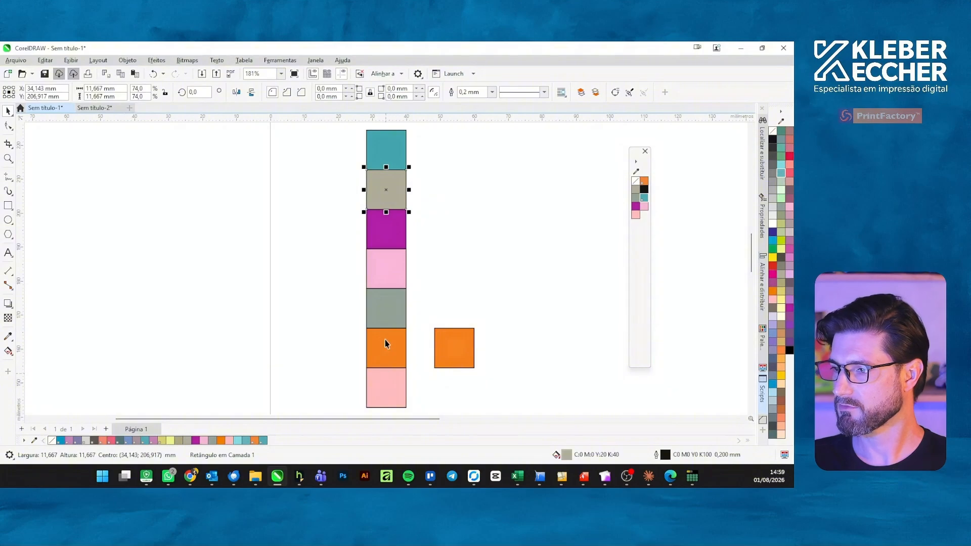
{"action": "double_click", "coordinate": [644, 189]}
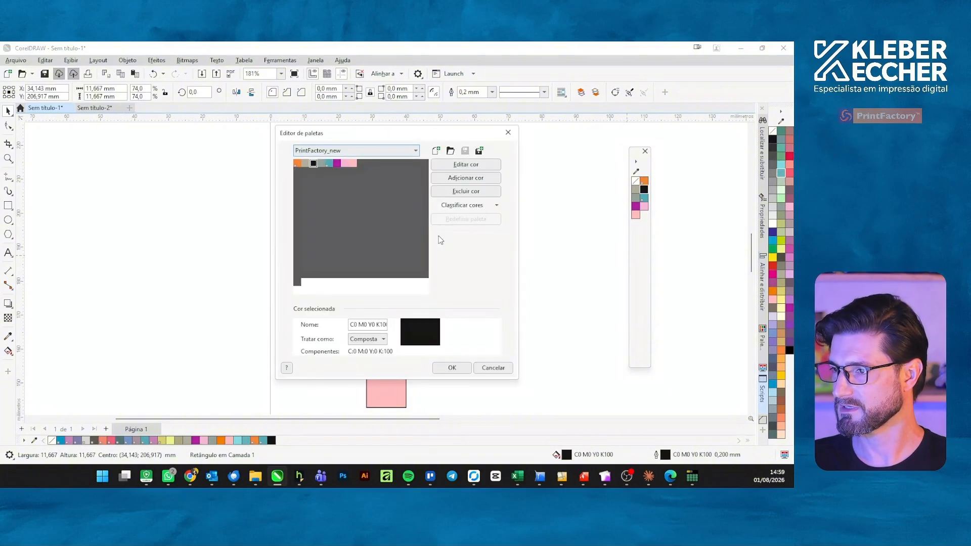
{"action": "left_click", "coordinate": [488, 367]}
{"action": "left_click", "coordinate": [466, 212]}
{"action": "key", "text": "ctrl+z"}
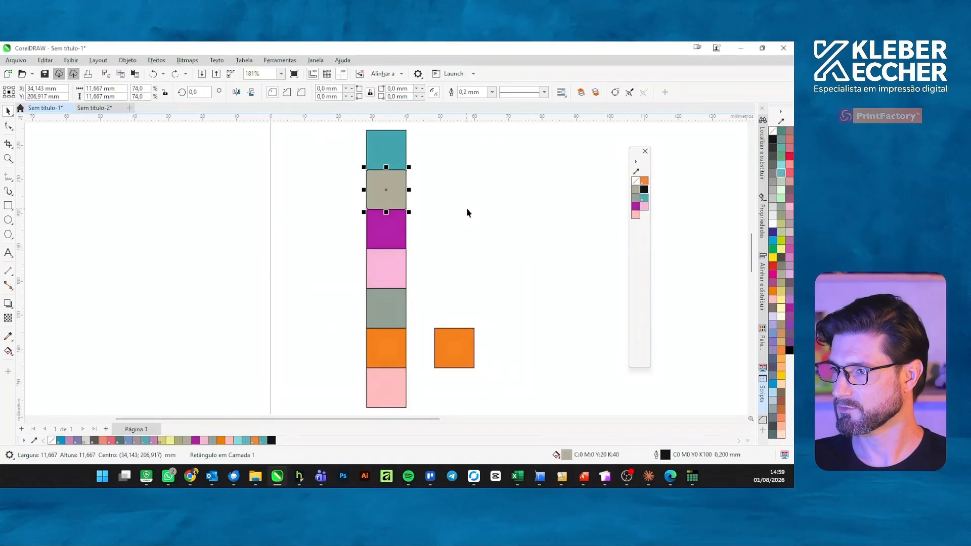
Turn the palette's khaki colour Cáqui into a spot colour (Exata) named KiisCut.
{"action": "left_click", "coordinate": [465, 213]}
{"action": "double_click", "coordinate": [644, 191]}
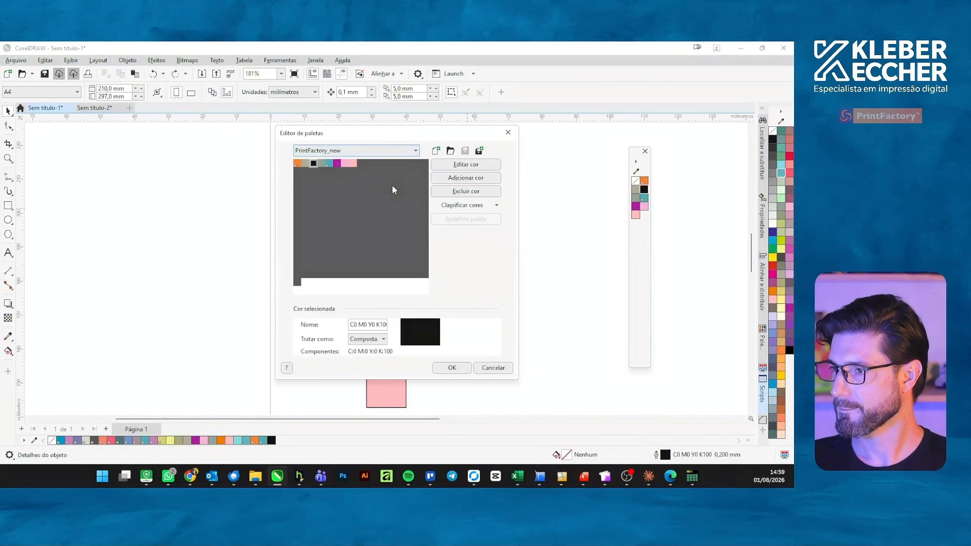
{"action": "left_click", "coordinate": [306, 163]}
{"action": "left_click", "coordinate": [376, 340]}
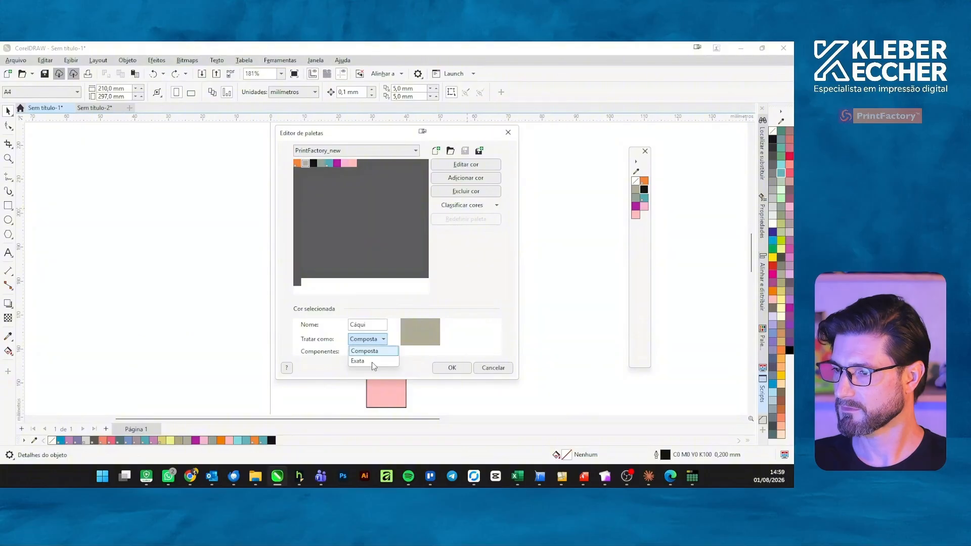
{"action": "left_click", "coordinate": [372, 362]}
{"action": "double_click", "coordinate": [374, 325]}
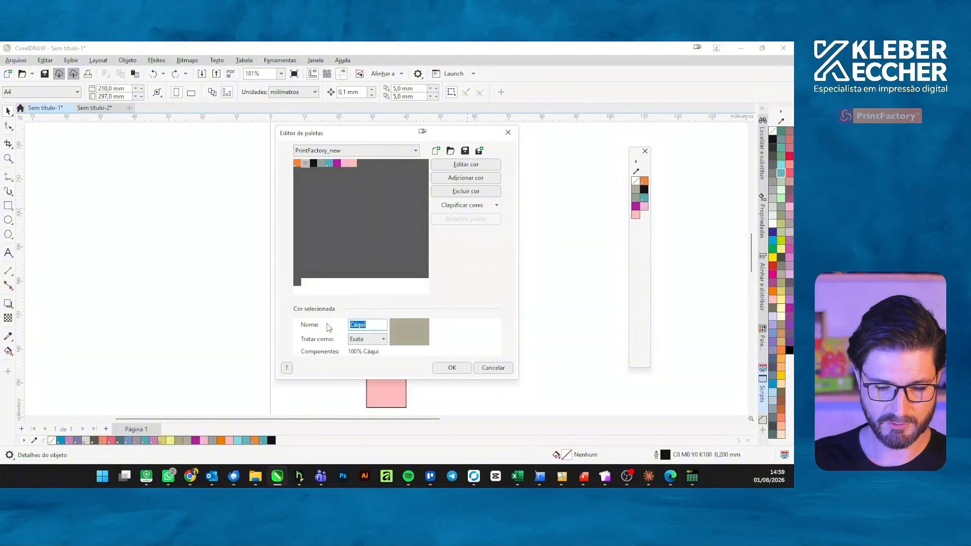
{"action": "type", "text": "KissCut"}
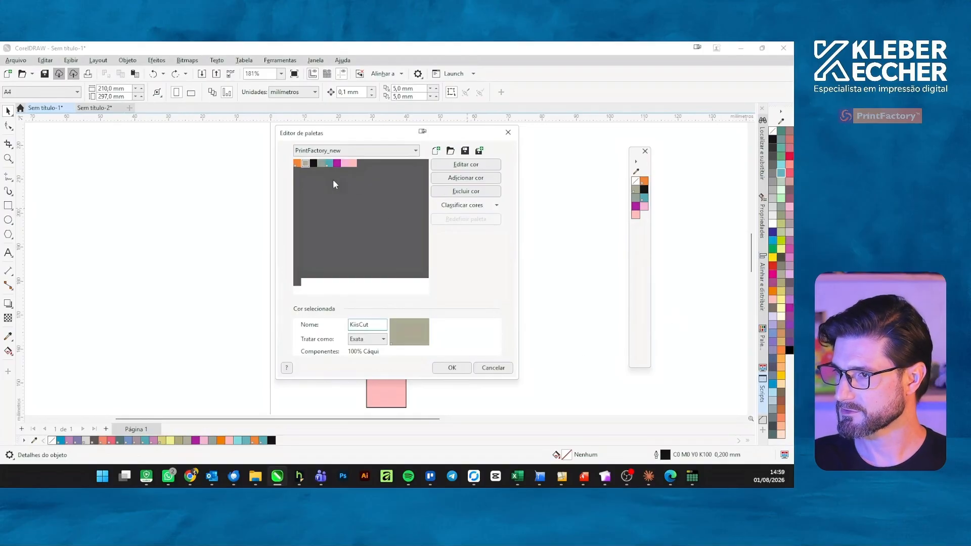
Turn the palette's black colour into a spot colour (Exata) named POT.
{"action": "left_click", "coordinate": [314, 163]}
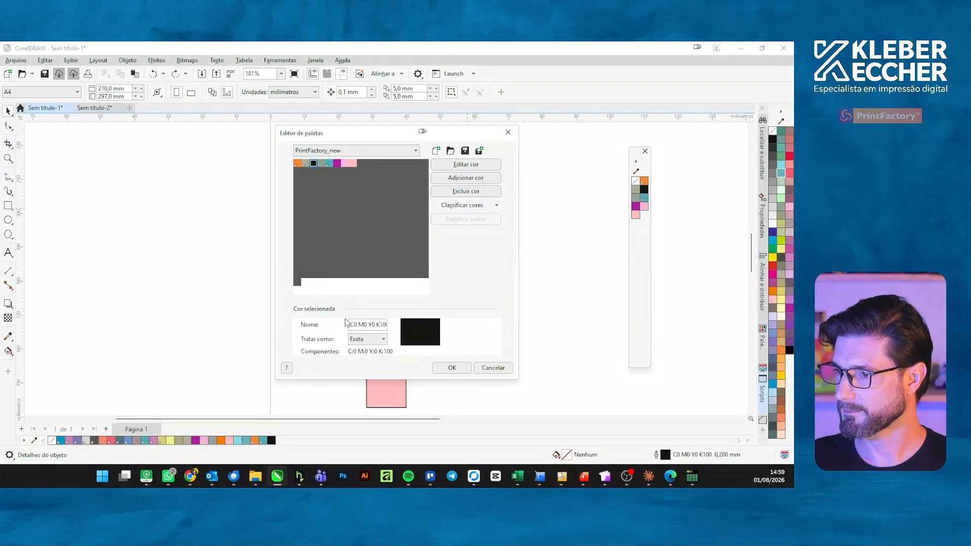
{"action": "left_click", "coordinate": [368, 339]}
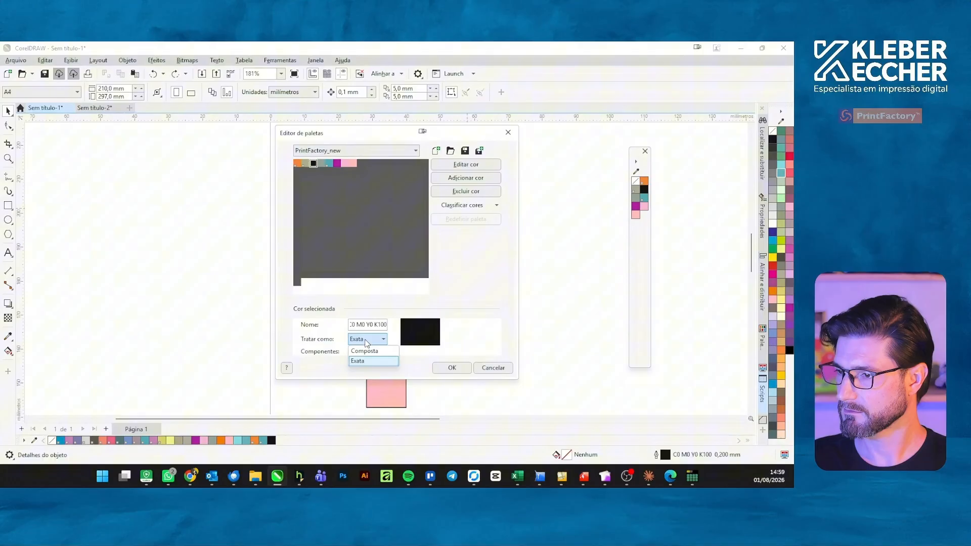
{"action": "left_click", "coordinate": [362, 364]}
{"action": "left_click_drag", "start_coordinate": [363, 324], "coordinate": [304, 324]}
{"action": "type", "text": "100"}
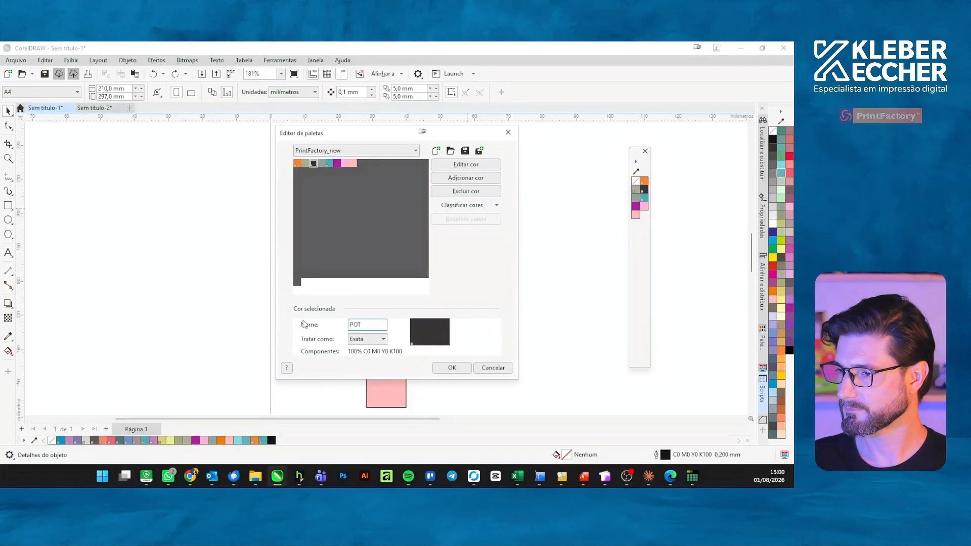
Replace the name of the palette's grey-green Verde-exército colour and accept the palette edits.
{"action": "left_click", "coordinate": [321, 162]}
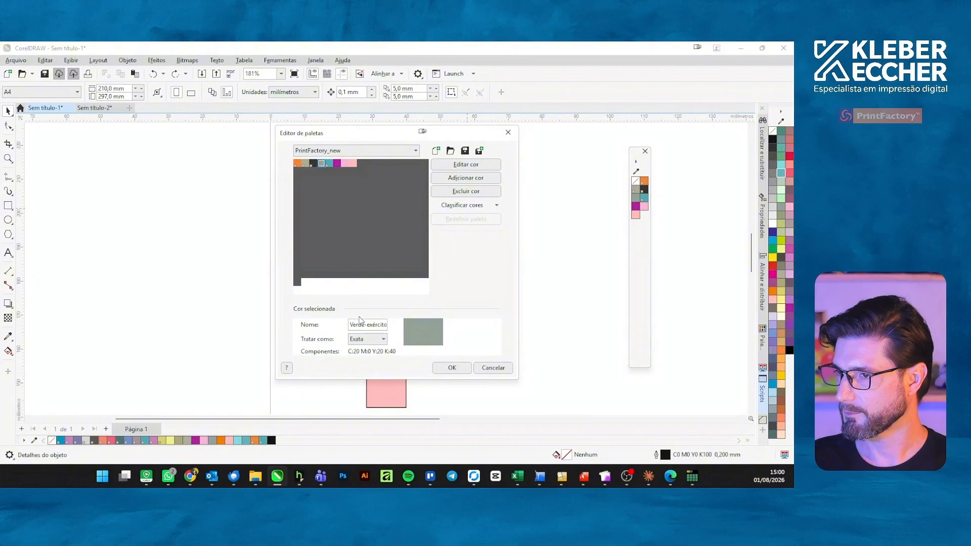
{"action": "left_click_drag", "start_coordinate": [376, 325], "coordinate": [325, 325]}
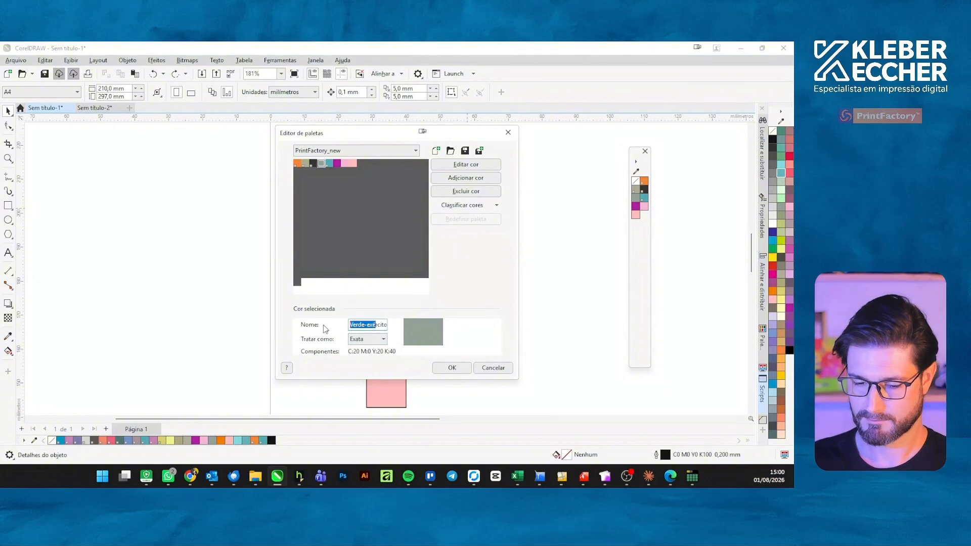
{"action": "key", "text": "BackSpace"}
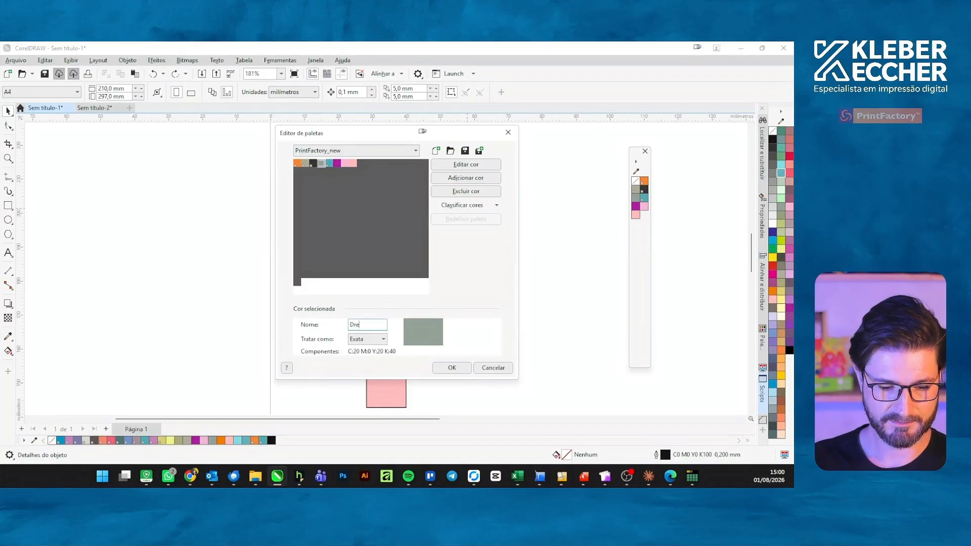
{"action": "left_click", "coordinate": [451, 368]}
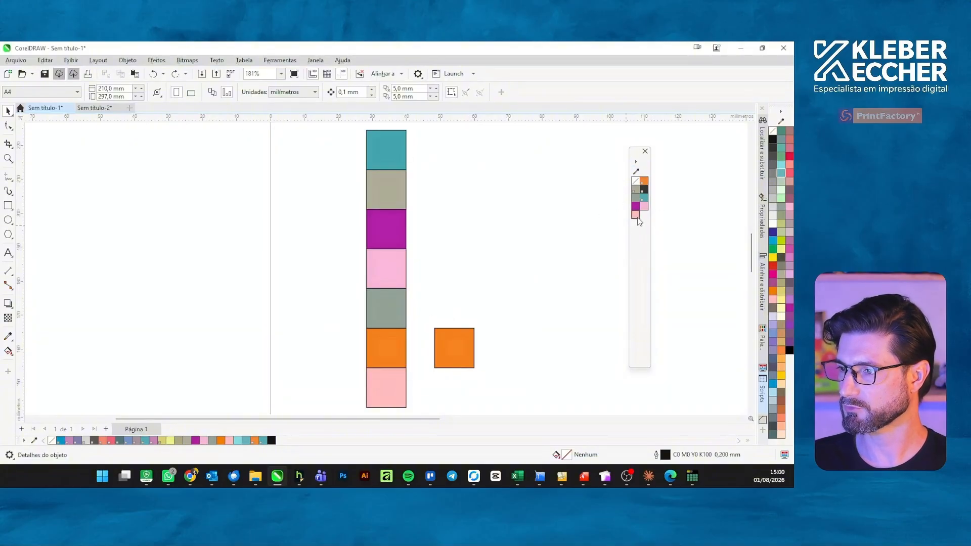
Fill the khaki swatch with the KiisCut spot colour and the magenta swatch below it with POT.
{"action": "left_click", "coordinate": [382, 190]}
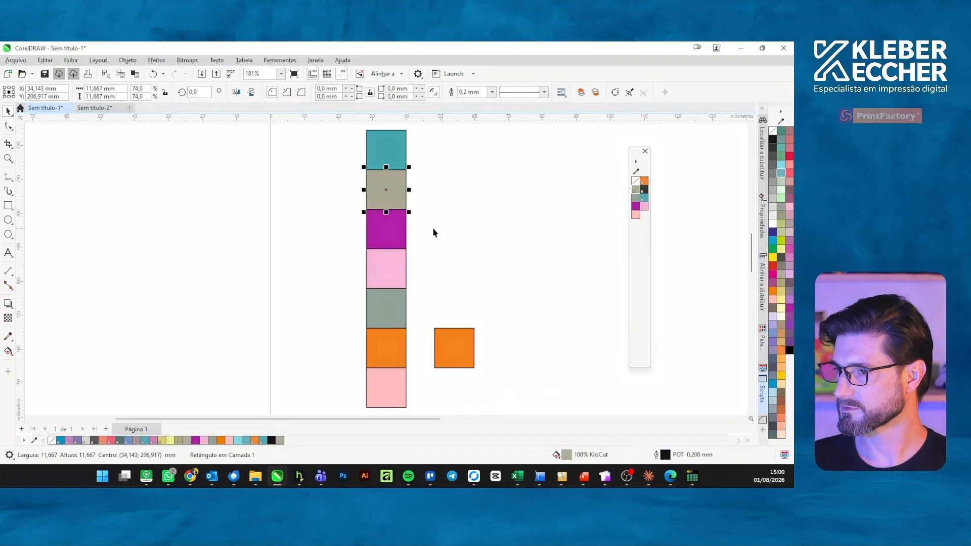
{"action": "left_click", "coordinate": [402, 229]}
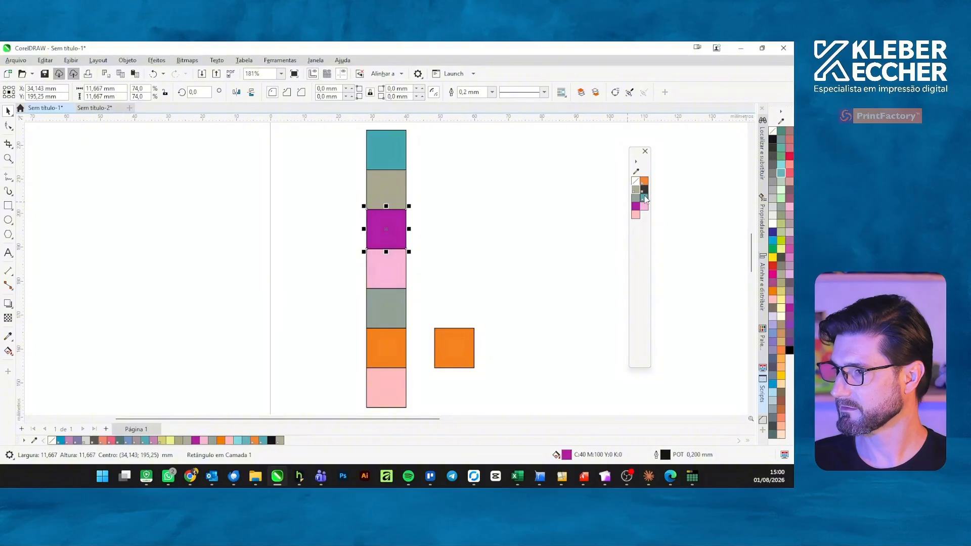
{"action": "left_click", "coordinate": [644, 189]}
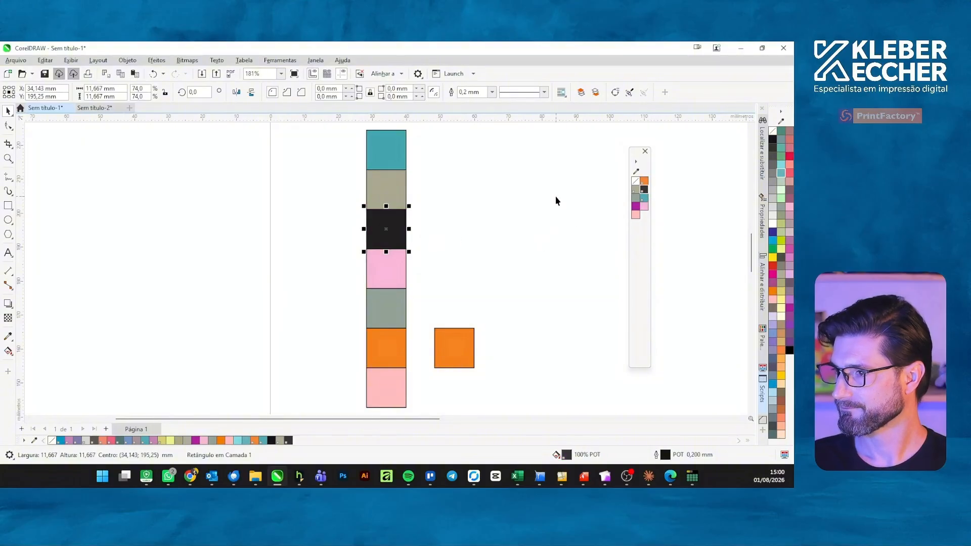
Delete the separate orange copy and the grey-green, orange and light pink swatches at the lower end of the column.
{"action": "left_click", "coordinate": [451, 347]}
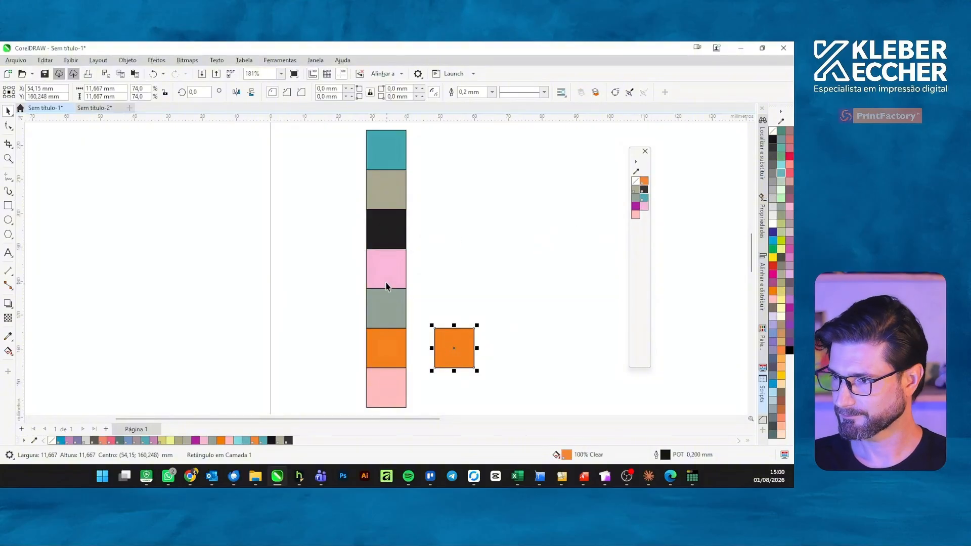
{"action": "key", "text": "Delete"}
{"action": "left_click", "coordinate": [388, 309]}
{"action": "key", "text": "Delete"}
{"action": "left_click", "coordinate": [389, 357]}
{"action": "key", "text": "Delete"}
{"action": "left_click", "coordinate": [388, 381]}
{"action": "key", "text": "Delete"}
Fill the remaining pink swatch with Clear and move the four-swatch column about 9 mm left and 6 mm down.
{"action": "left_click", "coordinate": [393, 269]}
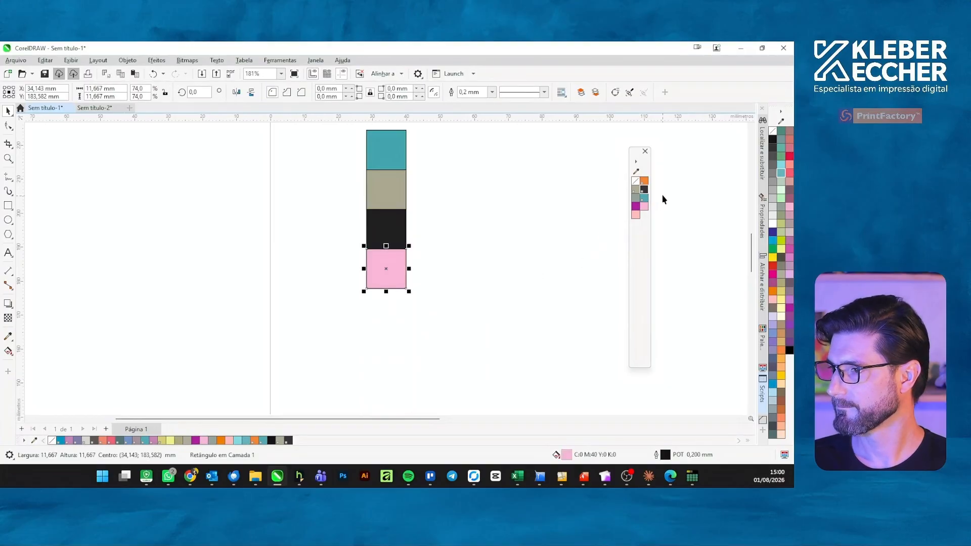
{"action": "left_click", "coordinate": [644, 181]}
{"action": "left_click_drag", "start_coordinate": [438, 324], "coordinate": [348, 201]}
{"action": "left_click", "coordinate": [439, 220]}
{"action": "left_click", "coordinate": [357, 178]}
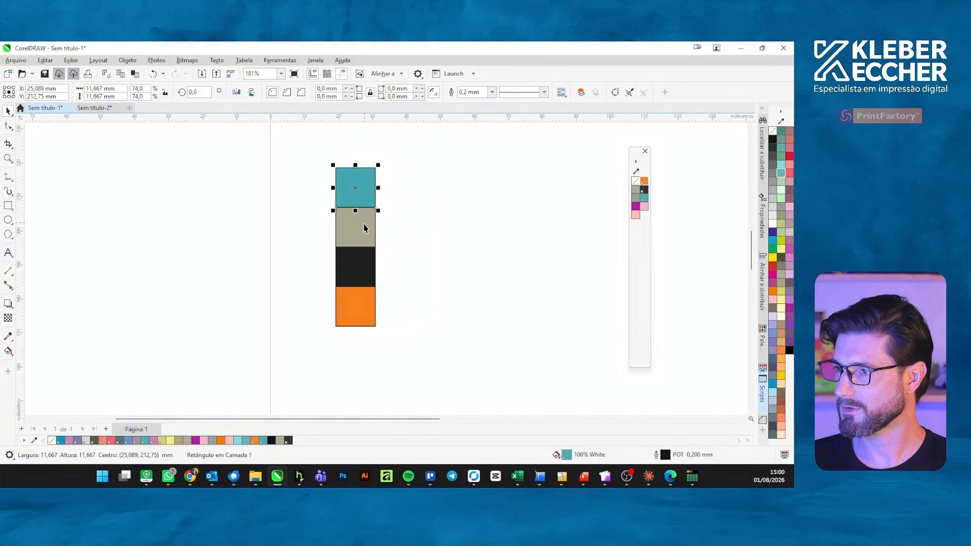
Check which spot colour fills the khaki, black and orange swatches in the column.
{"action": "left_click", "coordinate": [364, 223]}
{"action": "left_click", "coordinate": [361, 264]}
{"action": "left_click", "coordinate": [362, 309]}
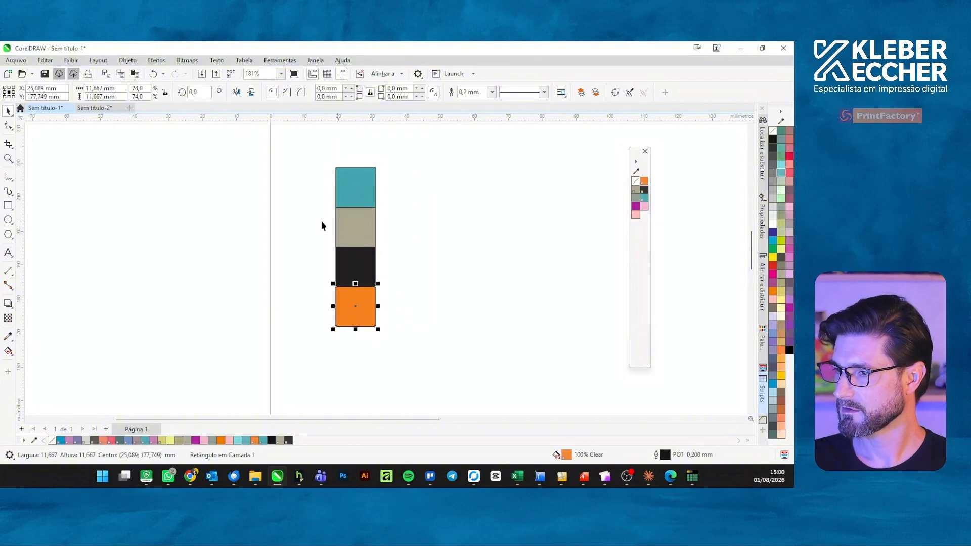
{"action": "left_click", "coordinate": [484, 282]}
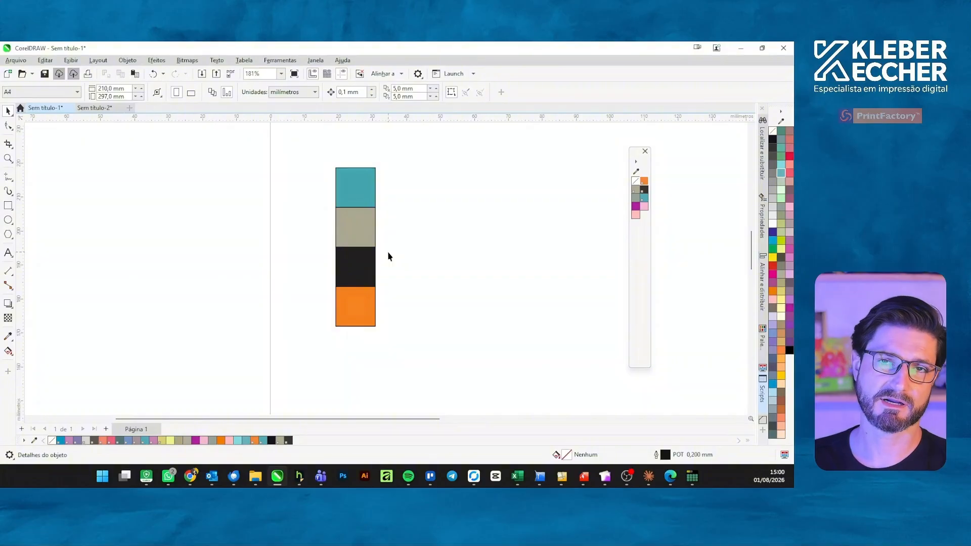
Move the teal swatch about 14 mm right and 3 mm up, and the orange swatch about 22 mm right and 21 mm up.
{"action": "left_click", "coordinate": [356, 183]}
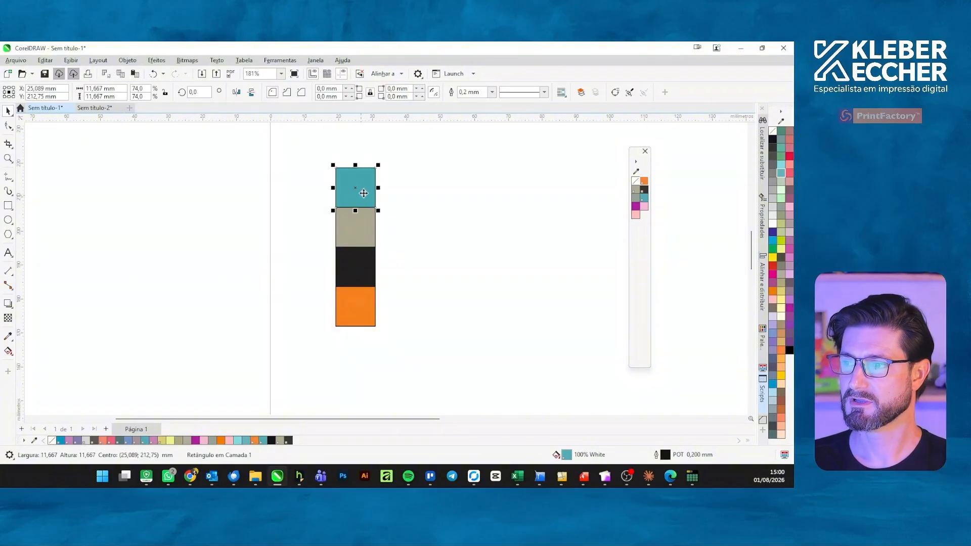
{"action": "left_click_drag", "start_coordinate": [366, 189], "coordinate": [414, 180]}
{"action": "left_click_drag", "start_coordinate": [361, 297], "coordinate": [436, 226]}
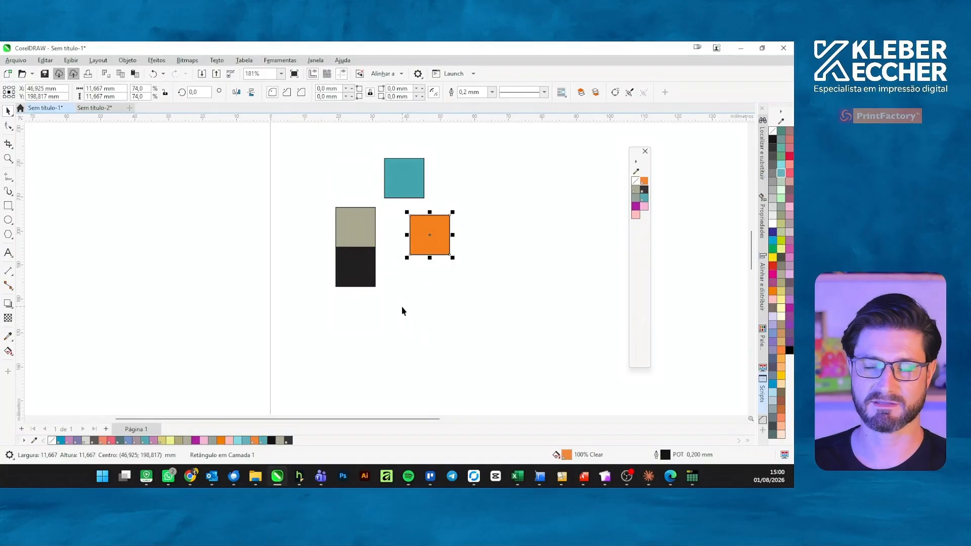
Inspect the fill colours of the black and khaki swatches still stacked together.
{"action": "left_click", "coordinate": [378, 261]}
{"action": "left_click", "coordinate": [354, 268]}
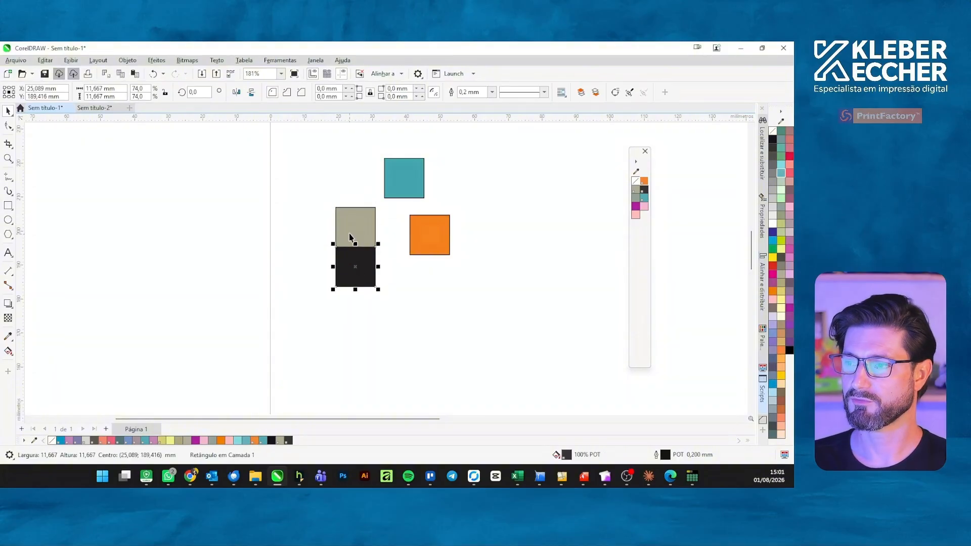
{"action": "left_click", "coordinate": [350, 234]}
{"action": "left_click", "coordinate": [367, 273]}
{"action": "left_click", "coordinate": [473, 182]}
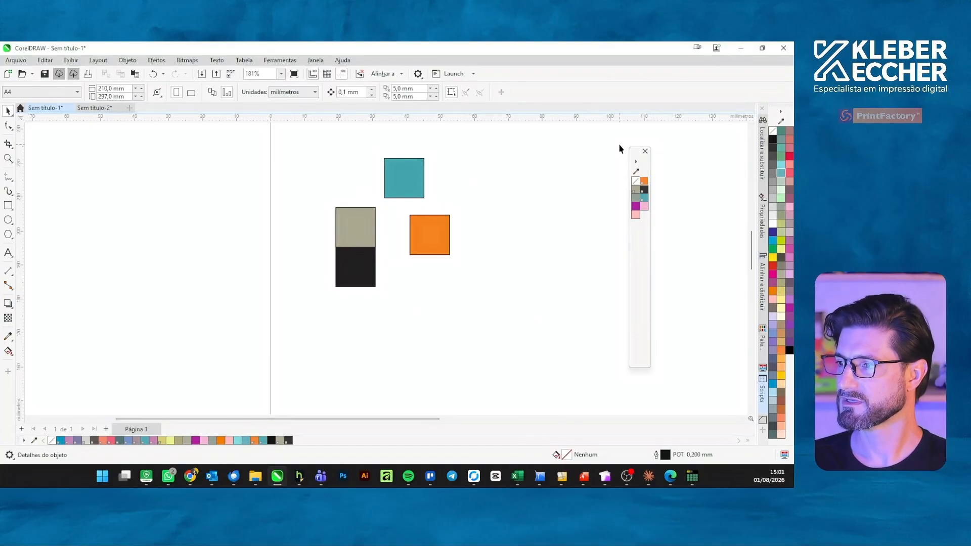
{"action": "left_click", "coordinate": [636, 162]}
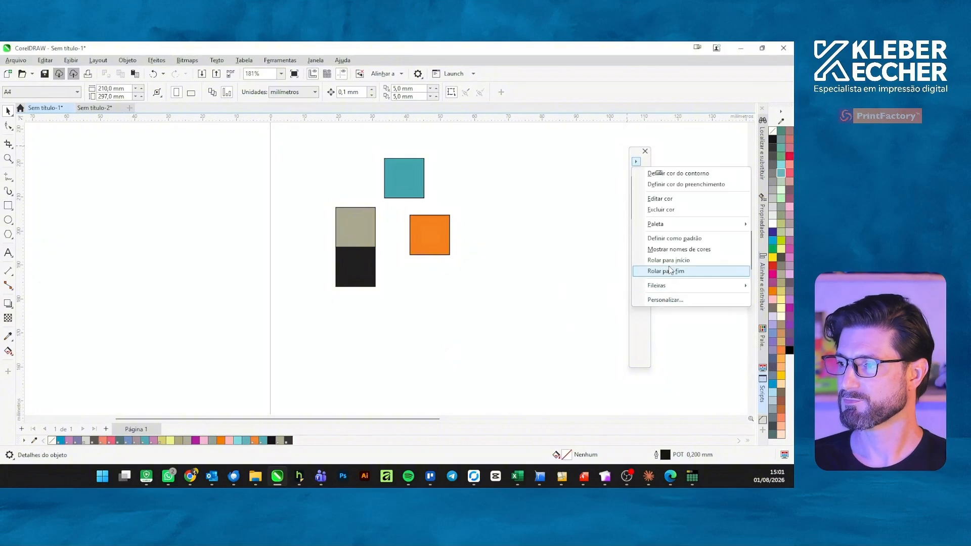
{"action": "mouse_move", "coordinate": [665, 226]}
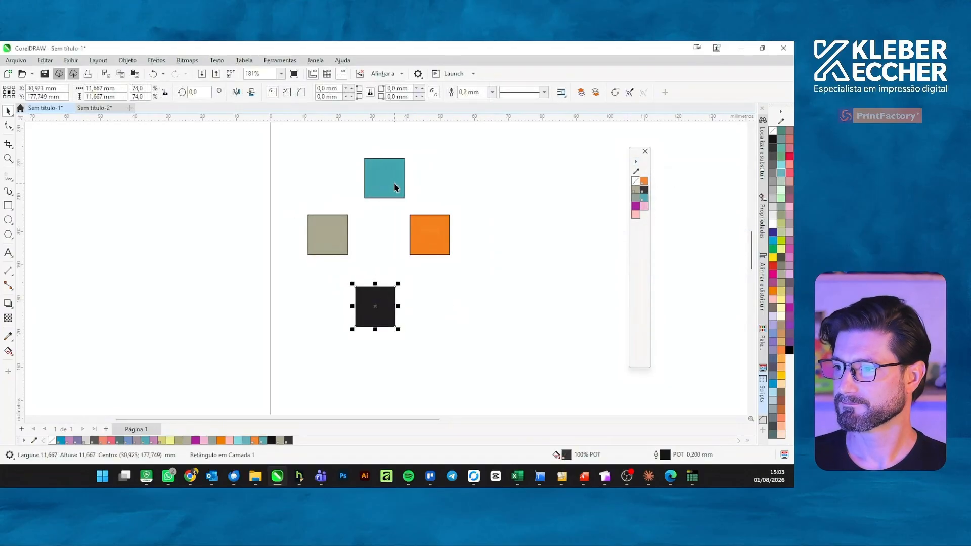
Shift the teal swatch about 6 mm left and 1 mm down, and the khaki swatch about 2 mm left and 4 mm down.
{"action": "left_click_drag", "start_coordinate": [394, 186], "coordinate": [375, 189]}
{"action": "left_click", "coordinate": [435, 232]}
{"action": "left_click_drag", "start_coordinate": [333, 232], "coordinate": [325, 245]}
{"action": "left_click", "coordinate": [360, 174]}
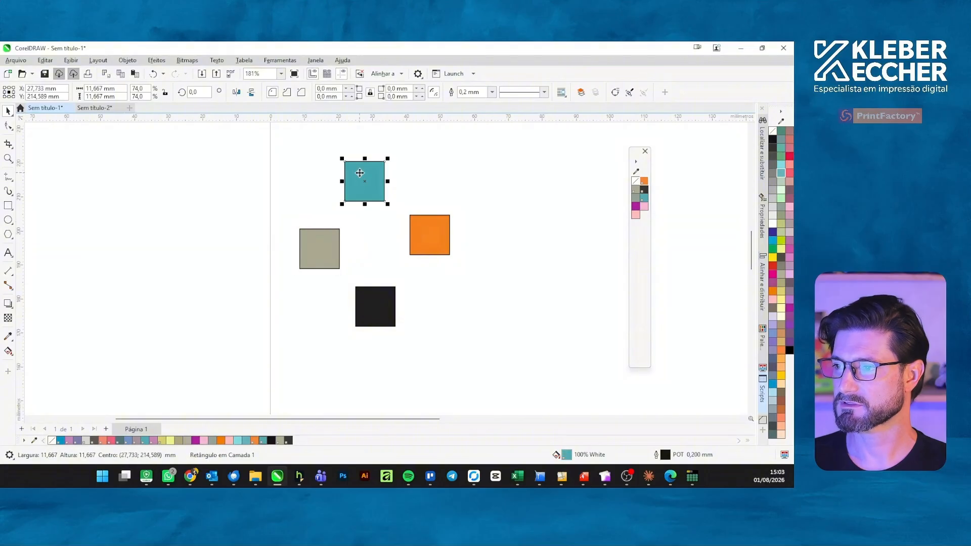
{"action": "left_click", "coordinate": [311, 210]}
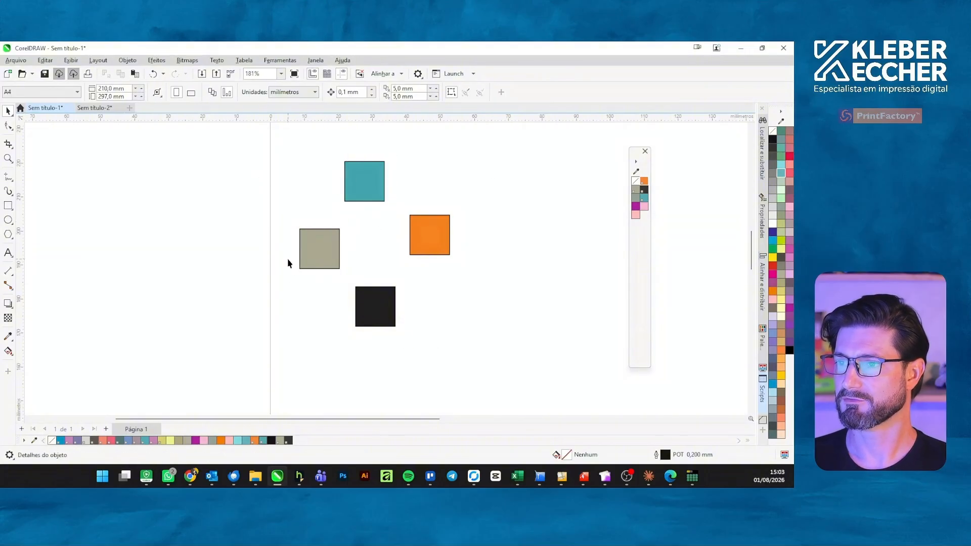